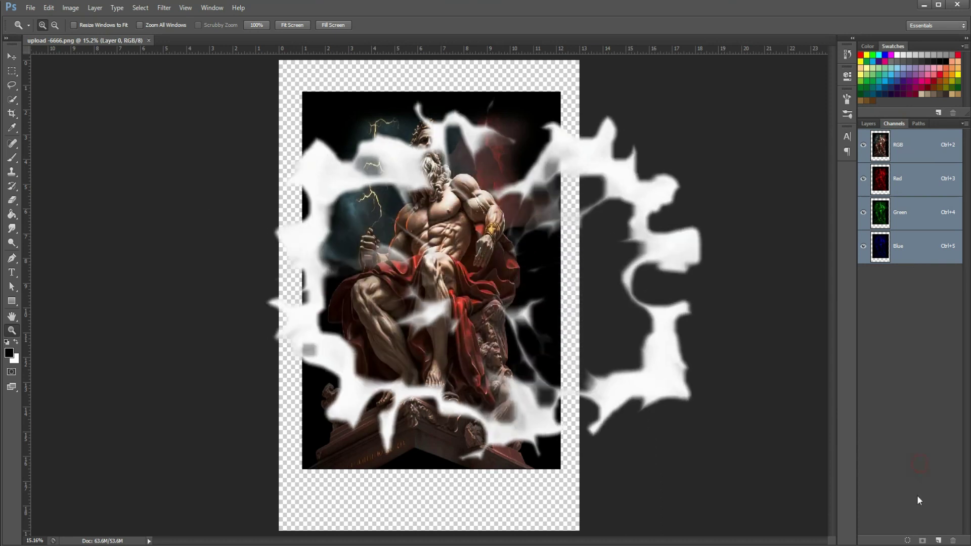
# Add a new channel named Black with black colour, then return to the RGB composite.
pyautogui.click(937, 540)
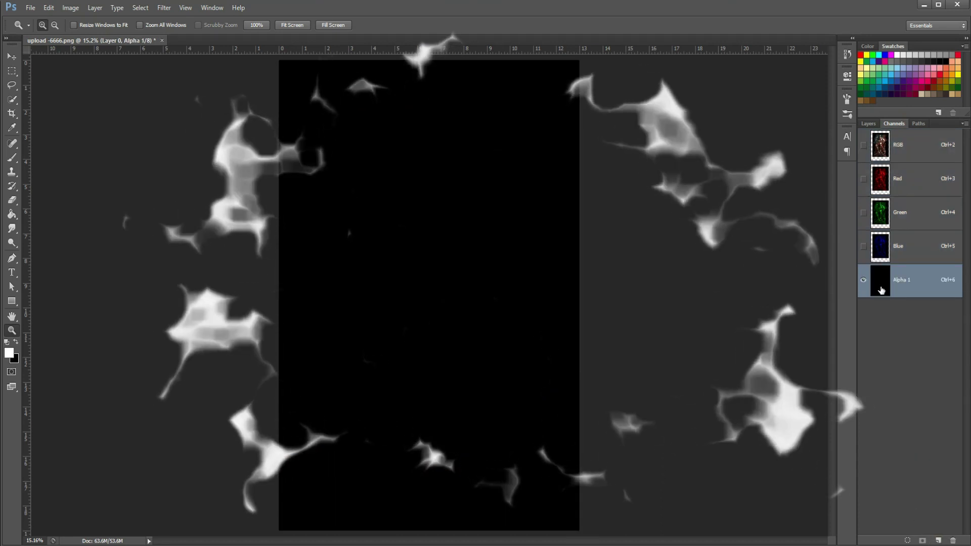
pyautogui.doubleClick(880, 280)
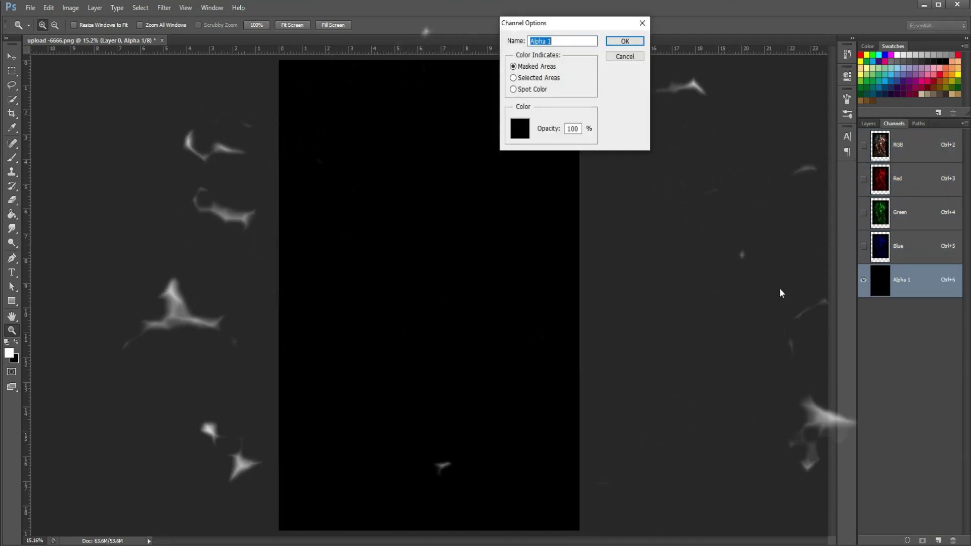
pyautogui.click(580, 130)
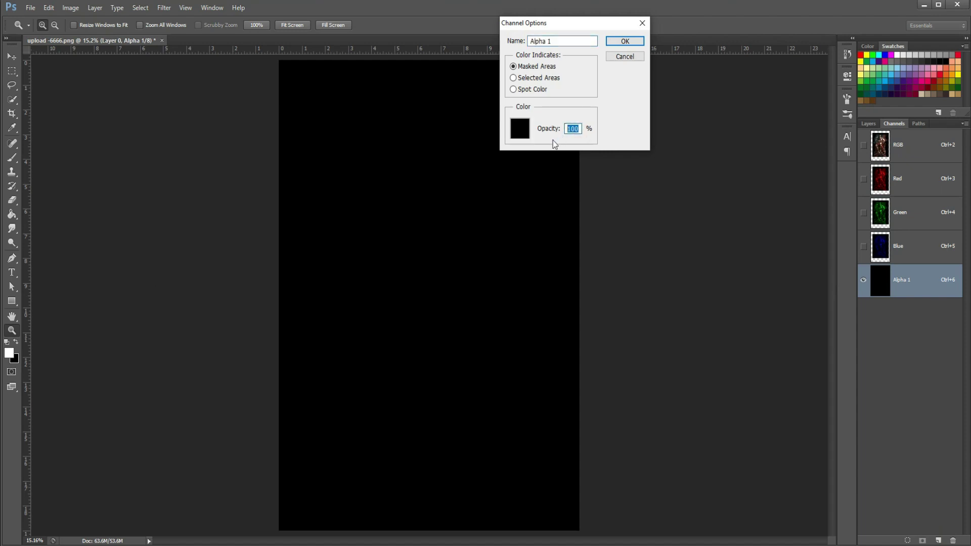
pyautogui.click(518, 134)
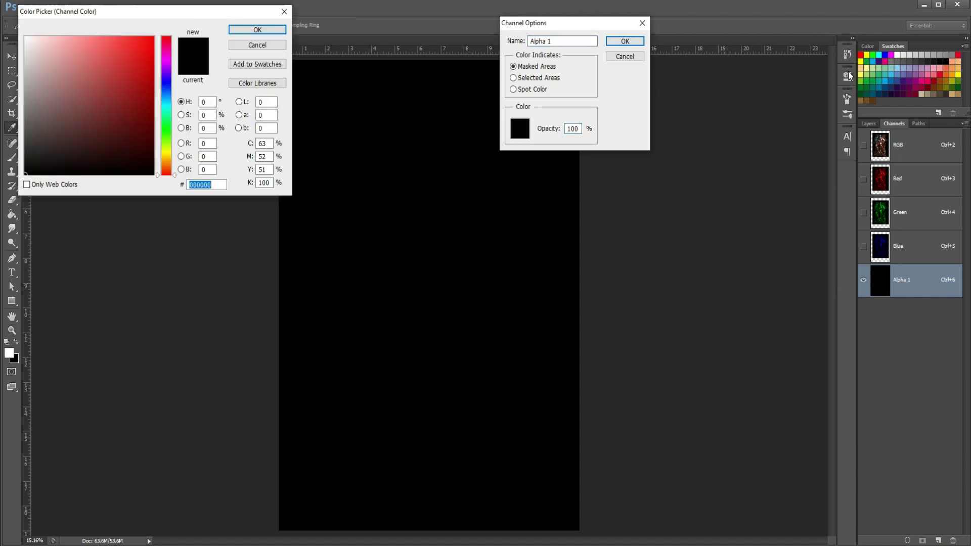
pyautogui.click(947, 60)
pyautogui.click(280, 34)
pyautogui.click(569, 37)
pyautogui.write('Black')
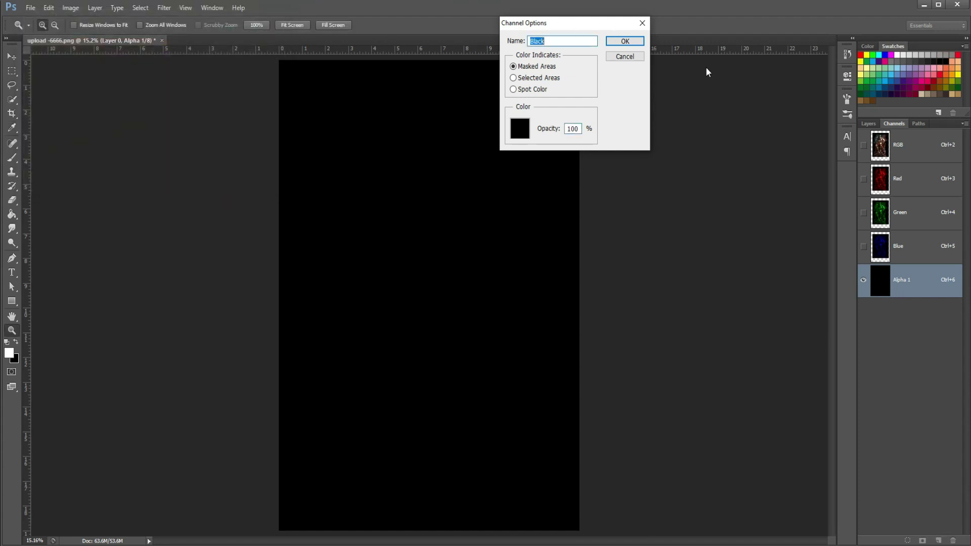
pyautogui.click(639, 41)
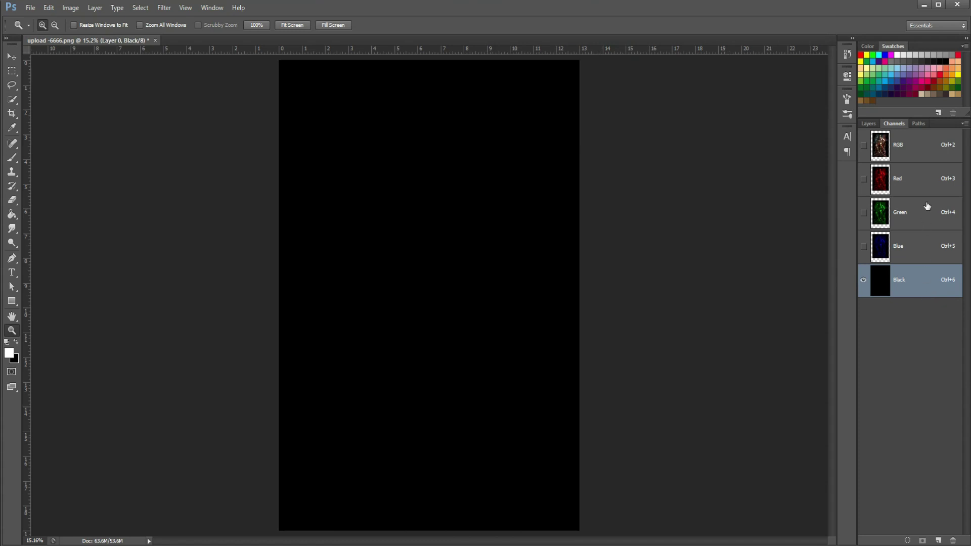
pyautogui.click(923, 151)
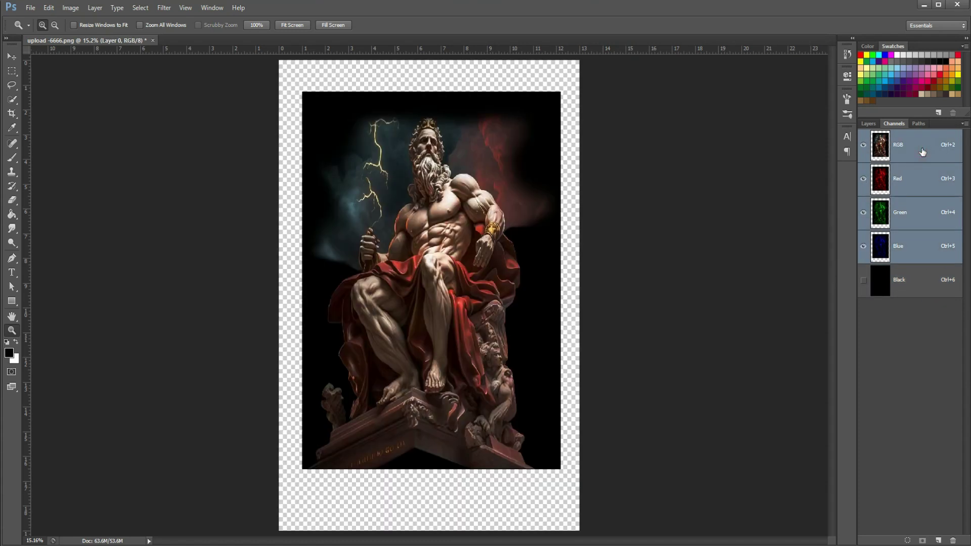
# Load the Red channel as a selection, invert it and expand it.
pyautogui.click(924, 183)
pyautogui.click(908, 540)
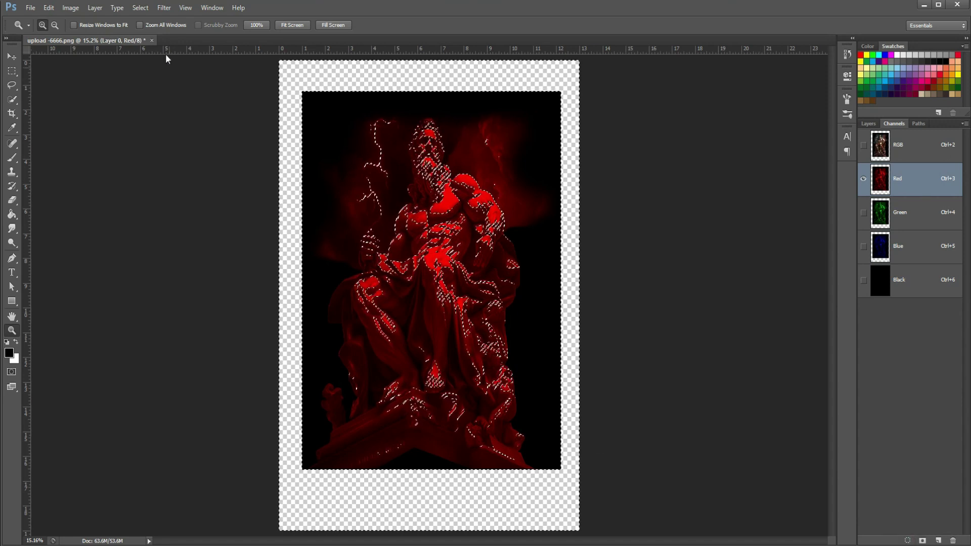
pyautogui.click(141, 7)
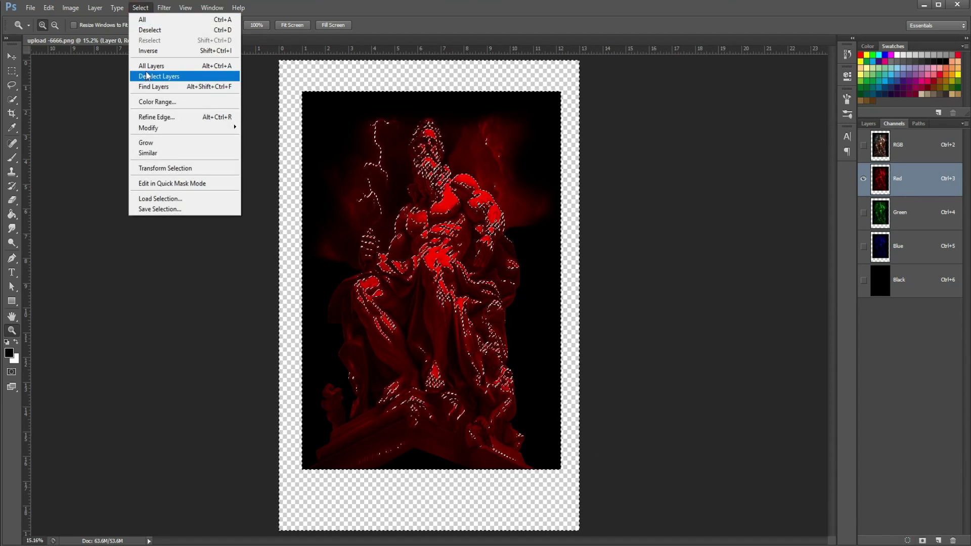
pyautogui.click(149, 51)
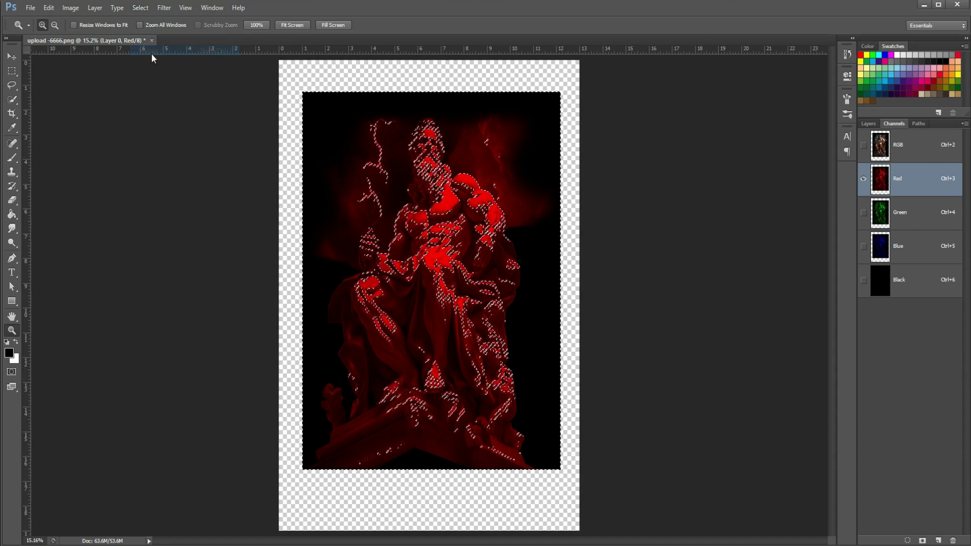
pyautogui.click(141, 8)
pyautogui.moveTo(148, 127)
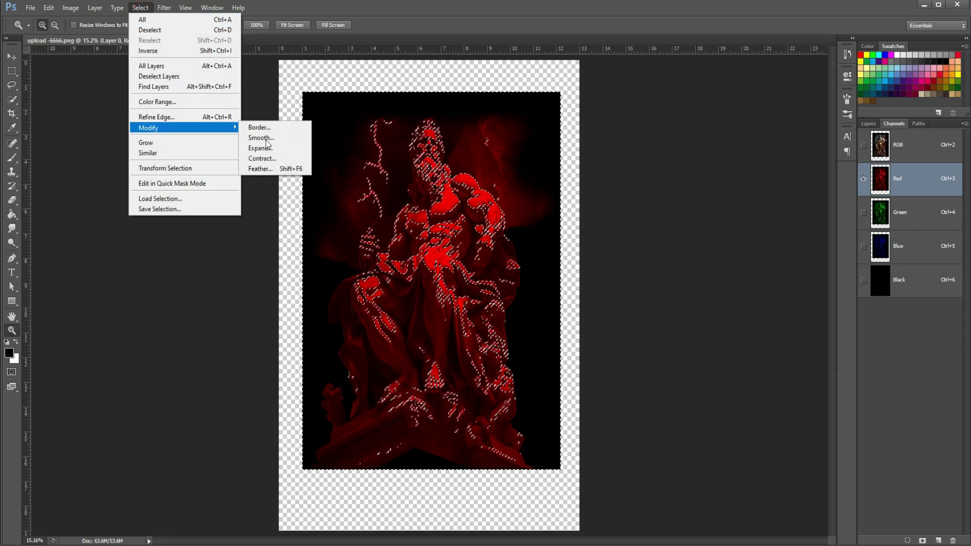
pyautogui.click(267, 148)
pyautogui.press('Return')
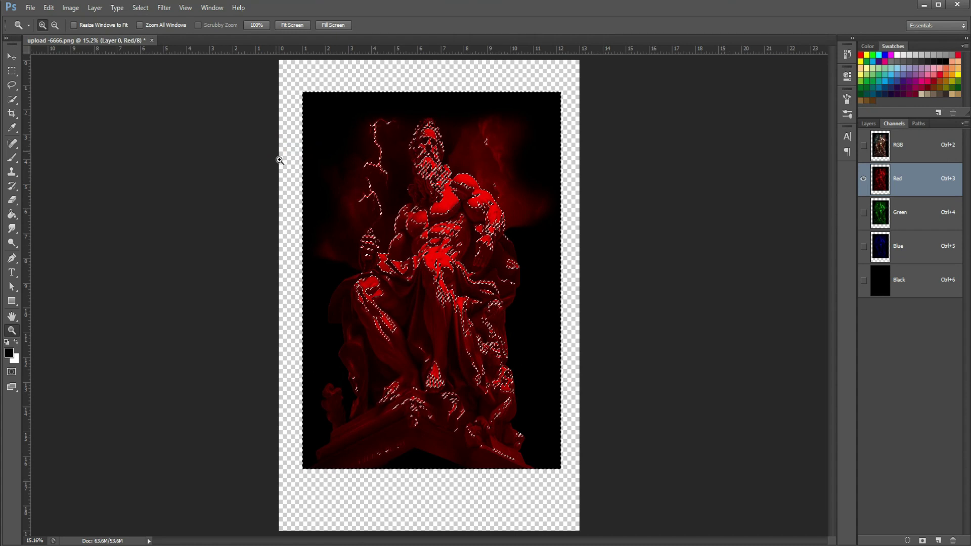
# Save the selection as a new channel and view it over Black.
pyautogui.click(923, 541)
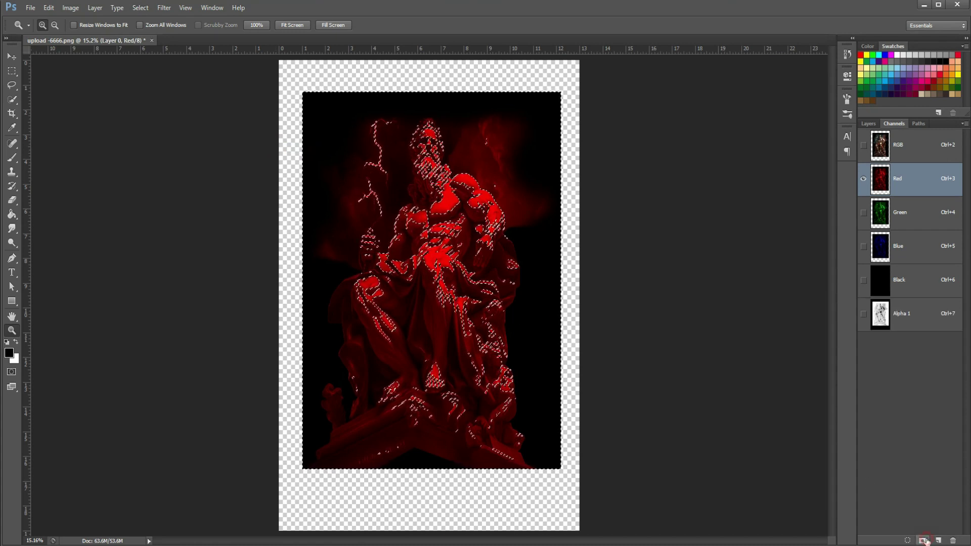
pyautogui.click(927, 288)
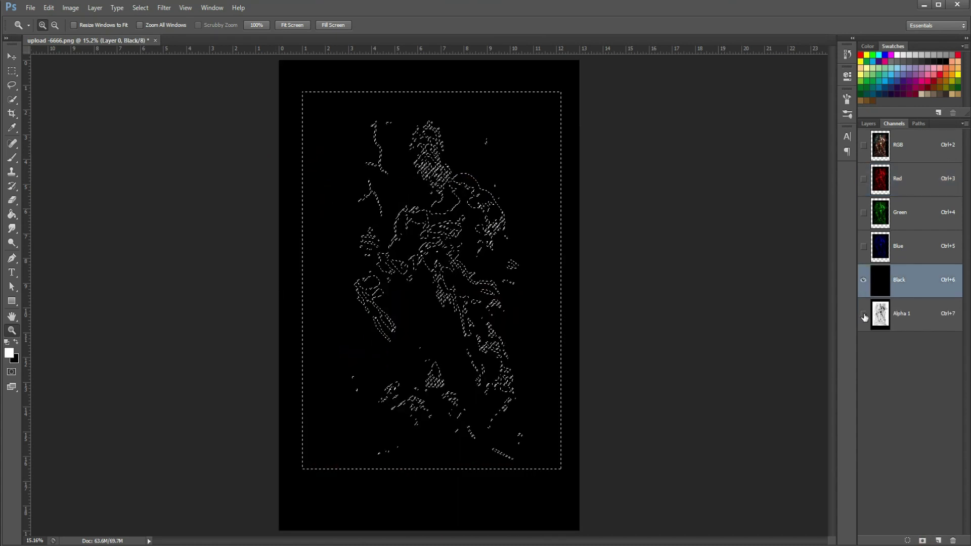
pyautogui.click(863, 314)
# Make Alpha 1 a white spot channel 'Spot BASE' at 85% solidity, deselect, and show RGB.
pyautogui.doubleClick(881, 322)
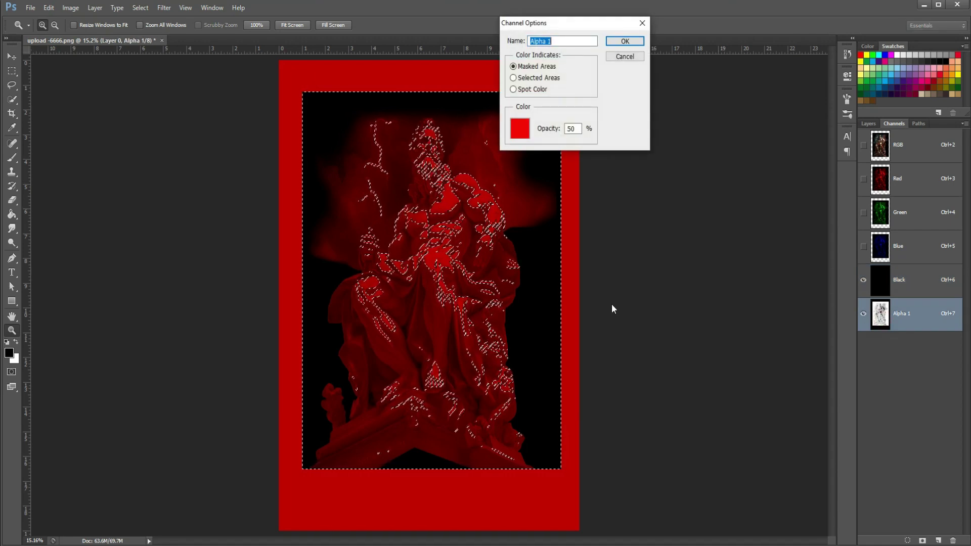
pyautogui.click(539, 94)
pyautogui.click(576, 129)
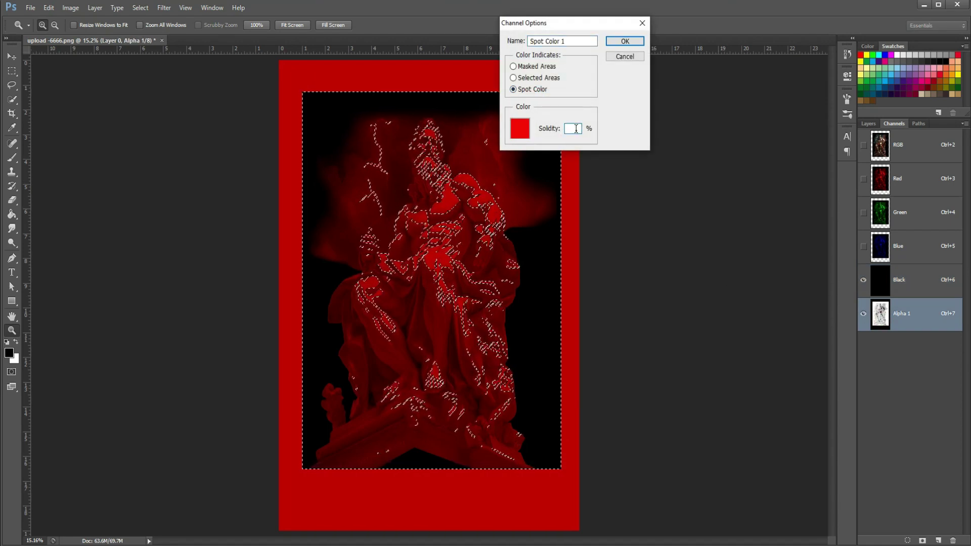
pyautogui.write('85')
pyautogui.click(570, 41)
pyautogui.write('Spot BASE')
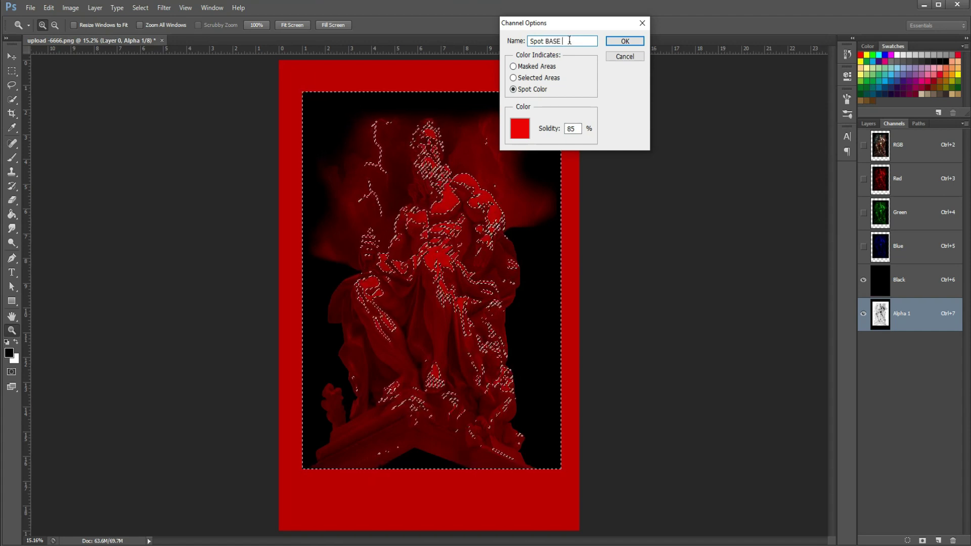
pyautogui.click(524, 133)
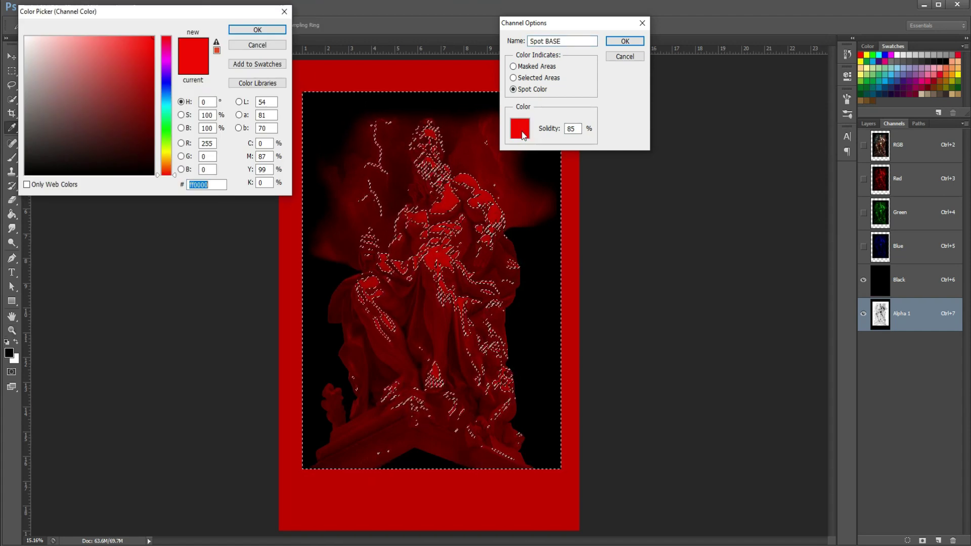
pyautogui.click(902, 55)
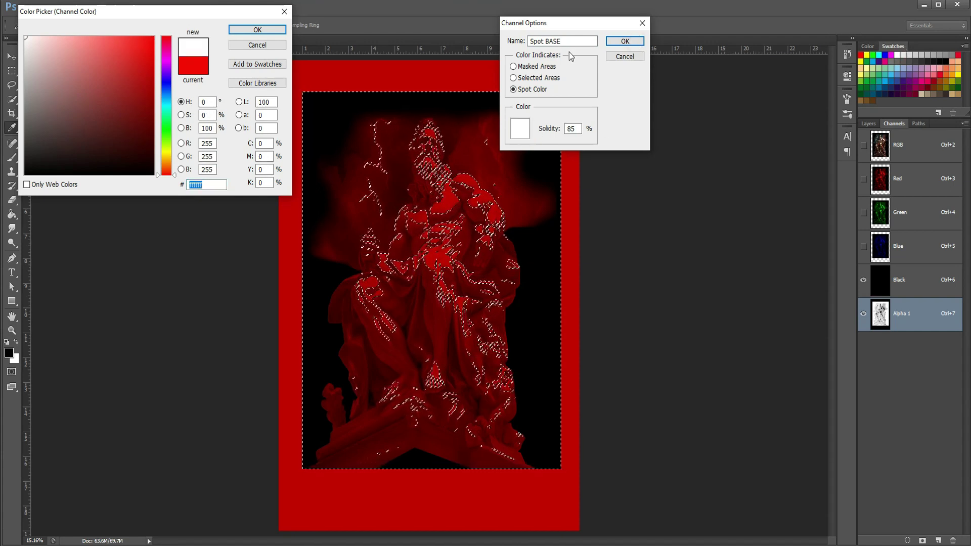
pyautogui.click(257, 29)
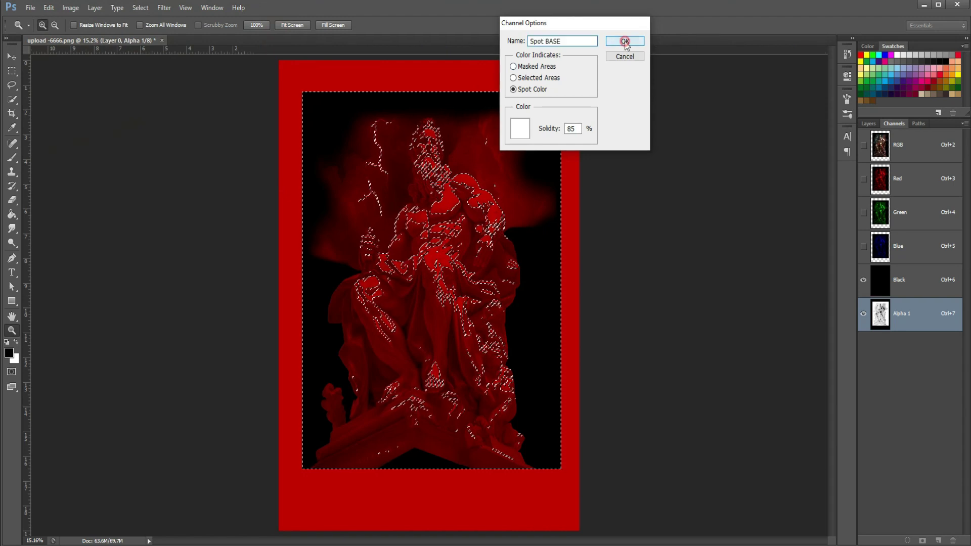
pyautogui.click(625, 41)
pyautogui.hotkey('ctrl', 'd')
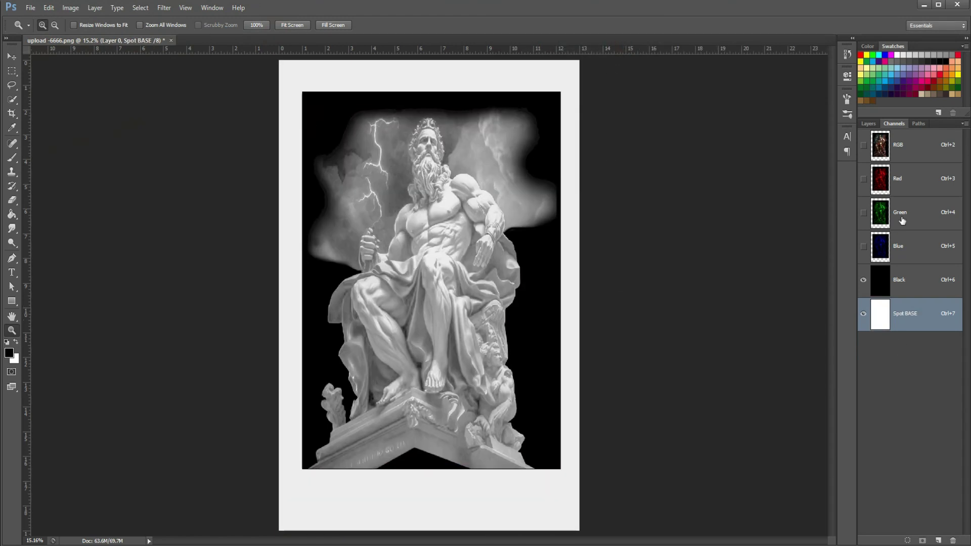
pyautogui.click(898, 147)
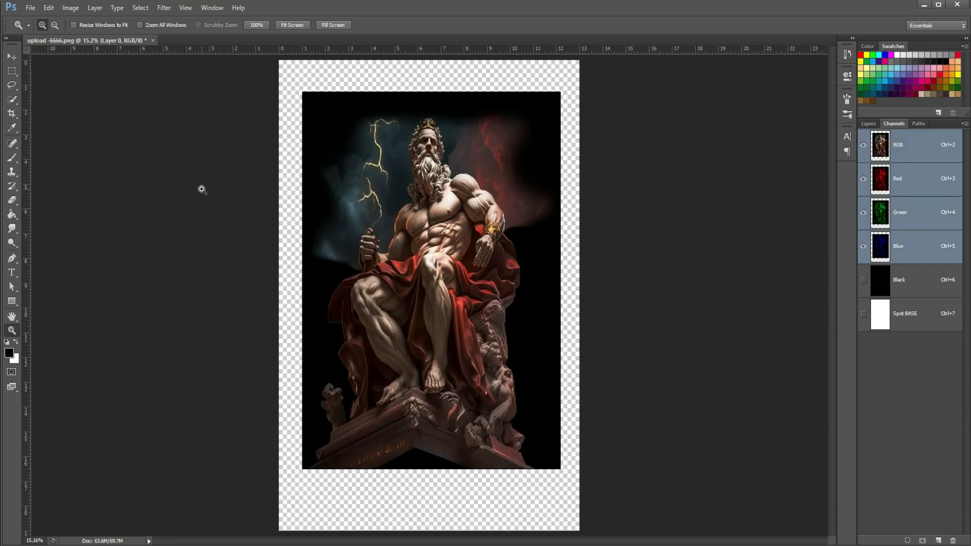
# Select the Reds colour range with Invert enabled.
pyautogui.click(140, 7)
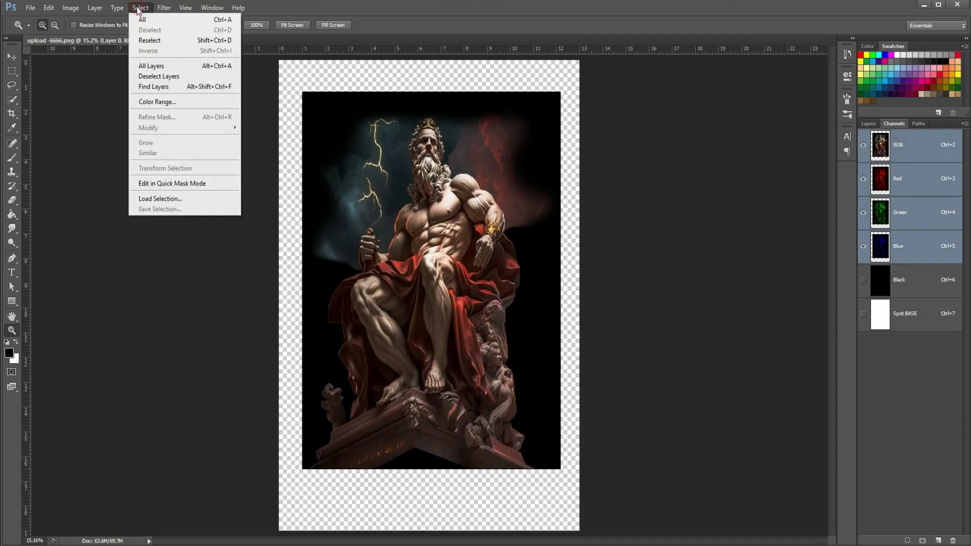
pyautogui.click(154, 103)
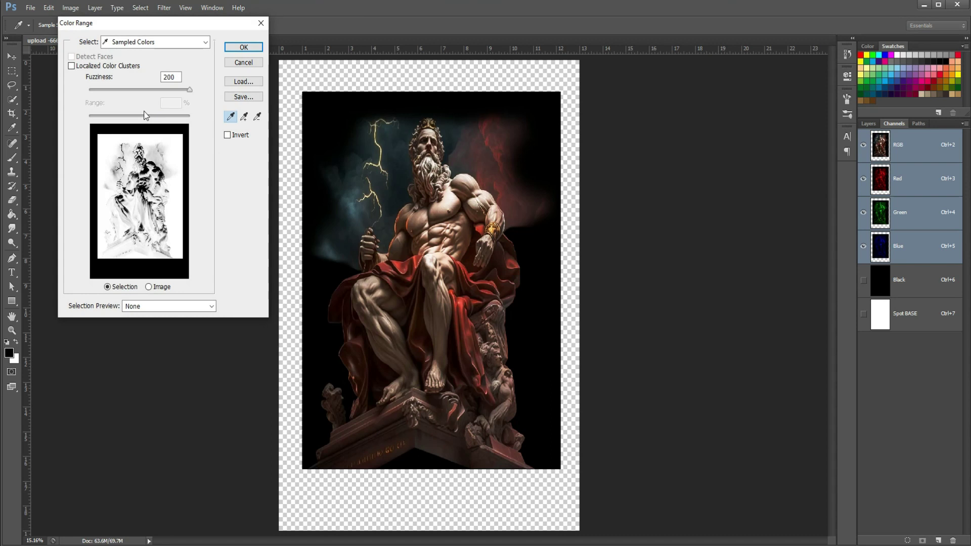
pyautogui.click(184, 42)
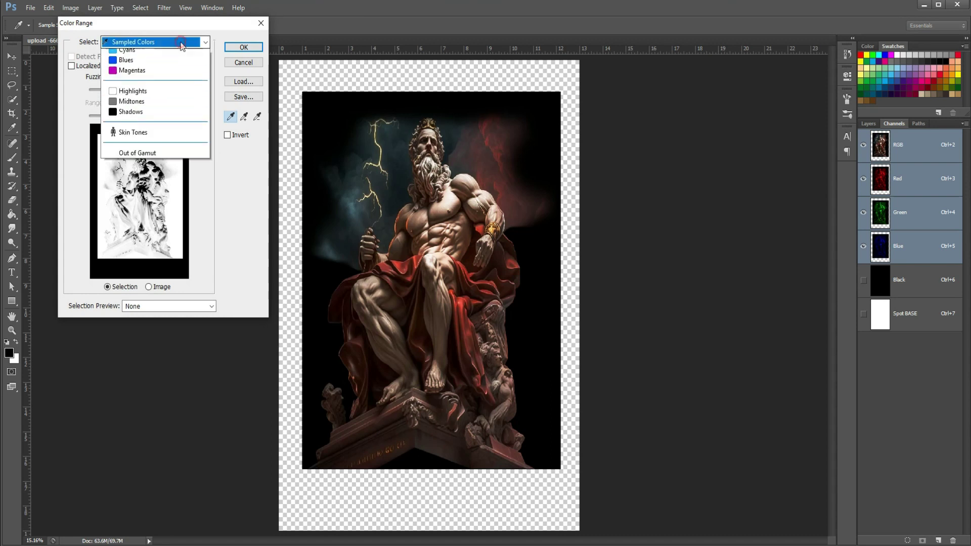
pyautogui.click(170, 74)
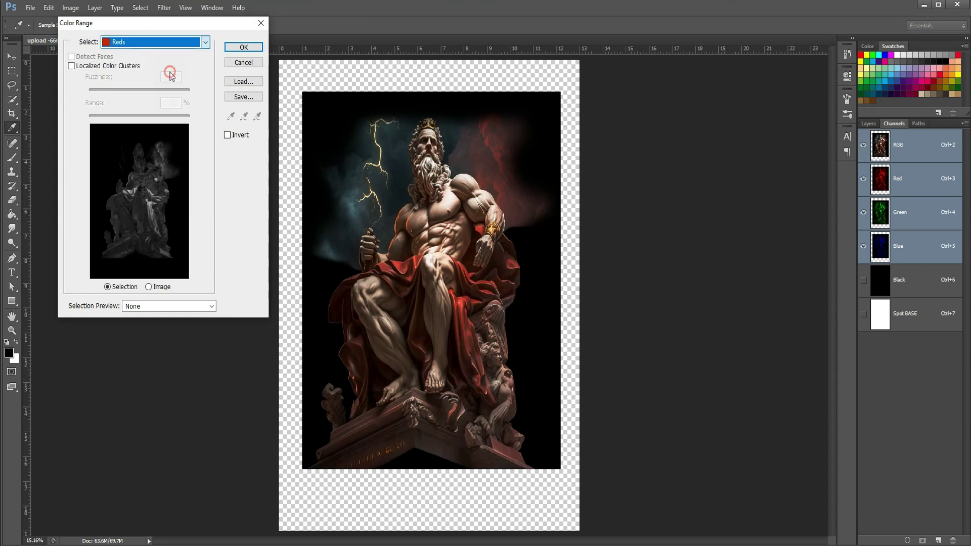
pyautogui.click(227, 135)
pyautogui.click(228, 135)
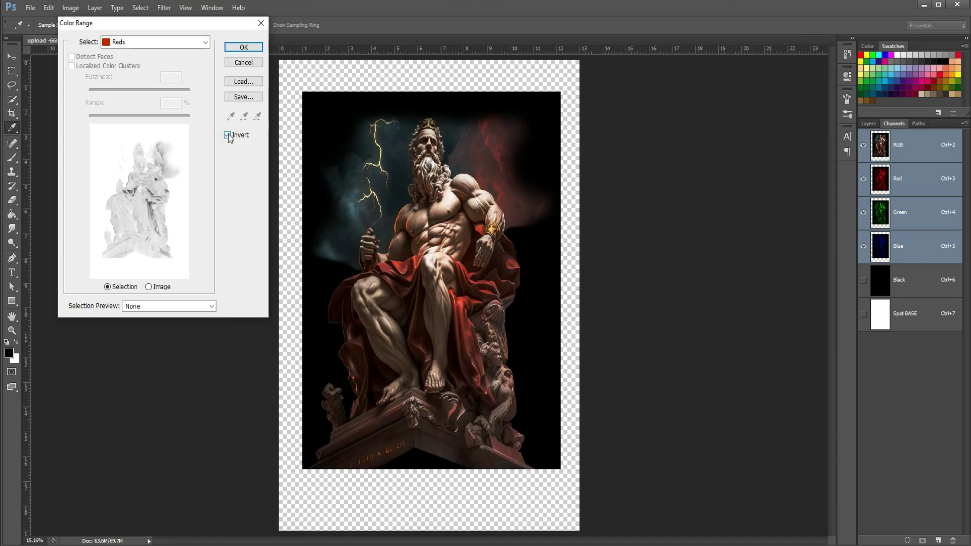
pyautogui.click(244, 47)
# Expand the selection and save it as a new channel.
pyautogui.click(141, 8)
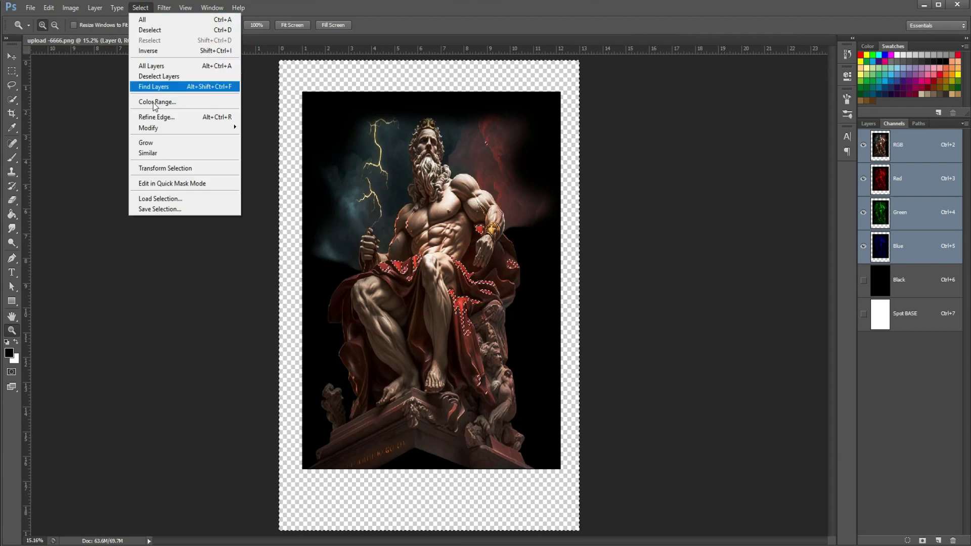
pyautogui.moveTo(149, 127)
pyautogui.click(259, 148)
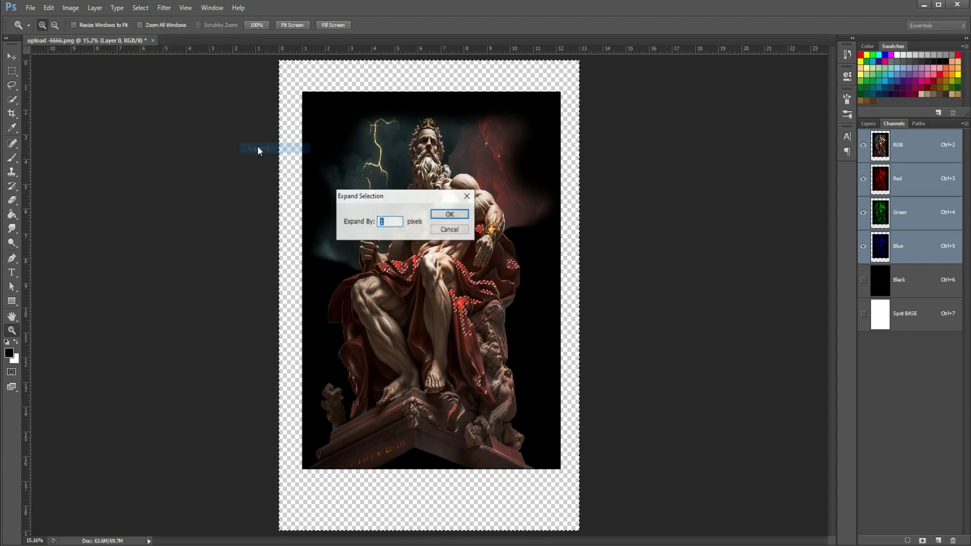
pyautogui.press('Return')
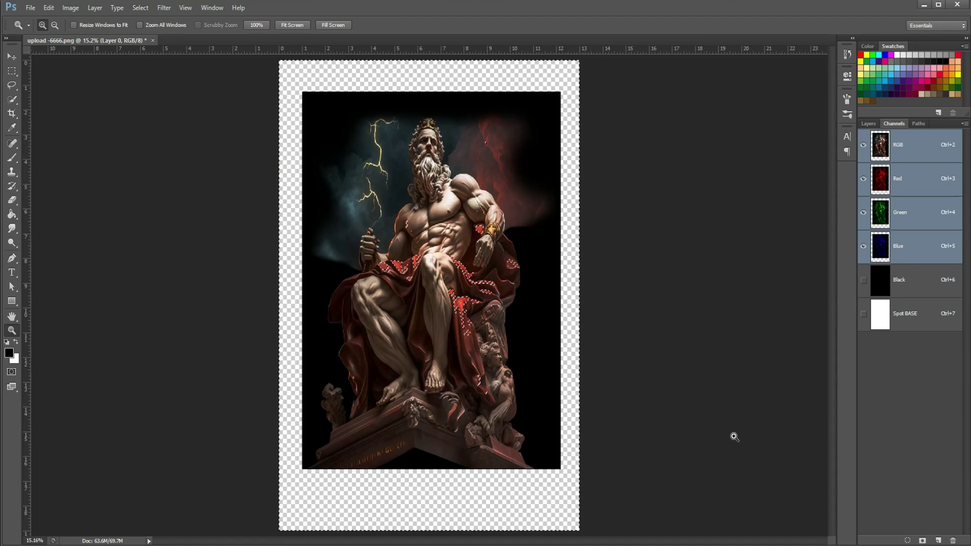
pyautogui.click(922, 540)
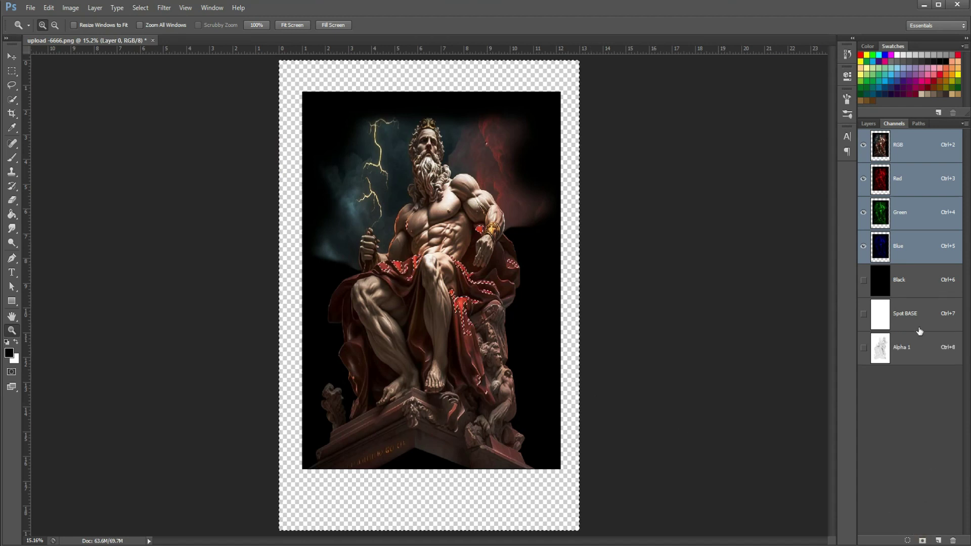
# View the Black channel with Spot BASE and Alpha 1 shown over it.
pyautogui.click(910, 279)
pyautogui.click(863, 314)
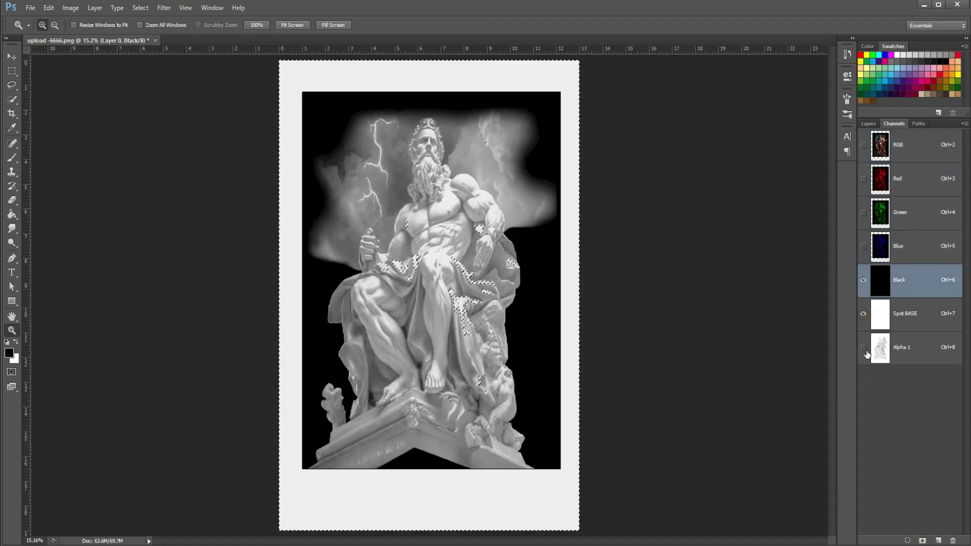
pyautogui.click(864, 349)
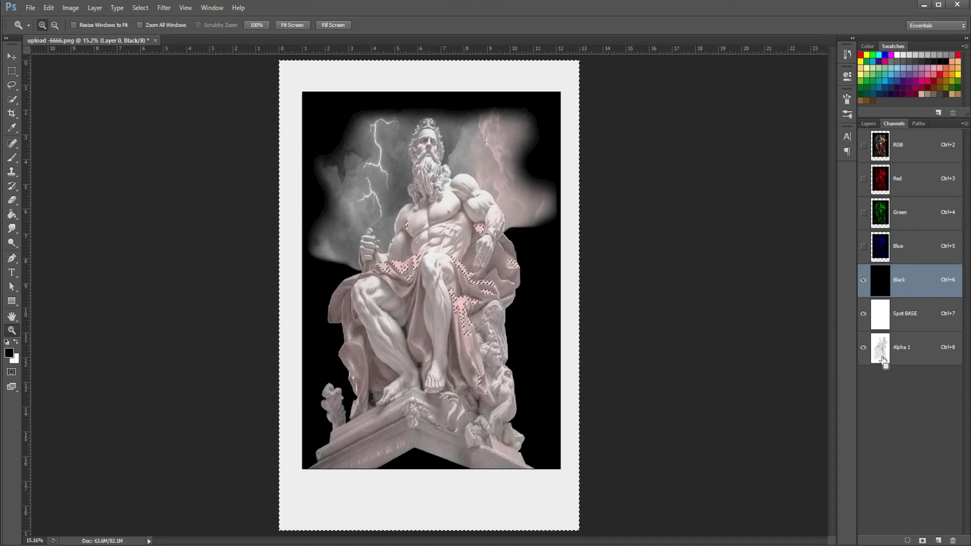
# Make Alpha 1 a red spot channel 'Spot RD' at 5% solidity, then show RGB.
pyautogui.doubleClick(883, 356)
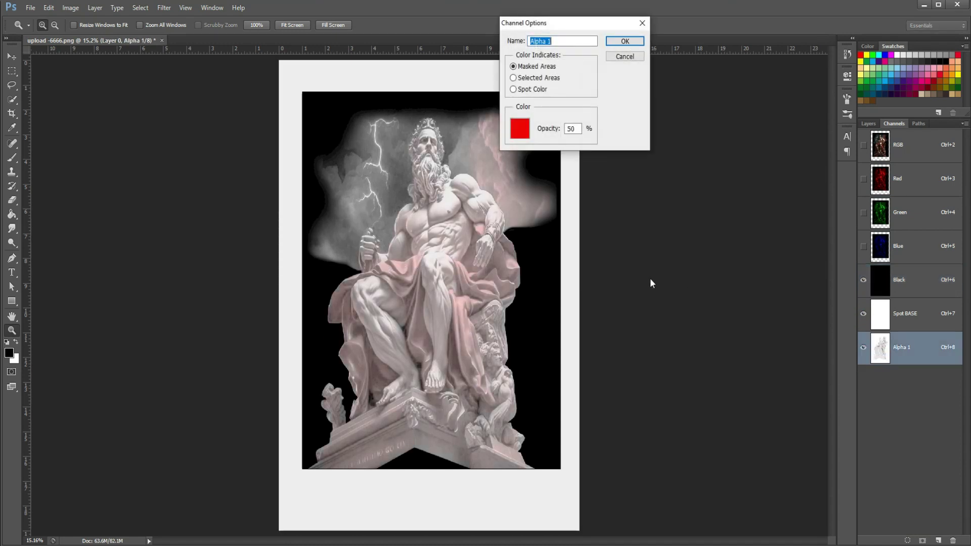
pyautogui.click(540, 90)
pyautogui.click(521, 129)
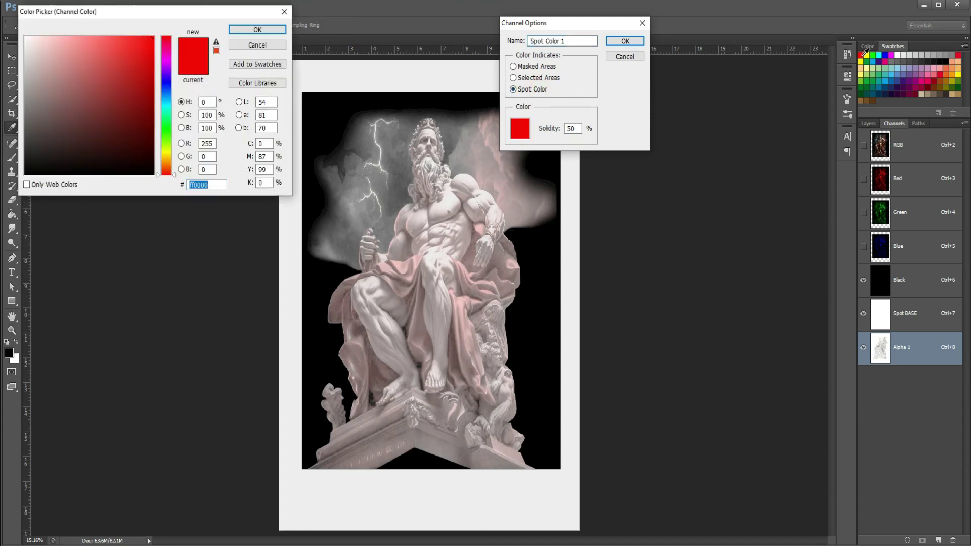
pyautogui.click(267, 28)
pyautogui.click(573, 129)
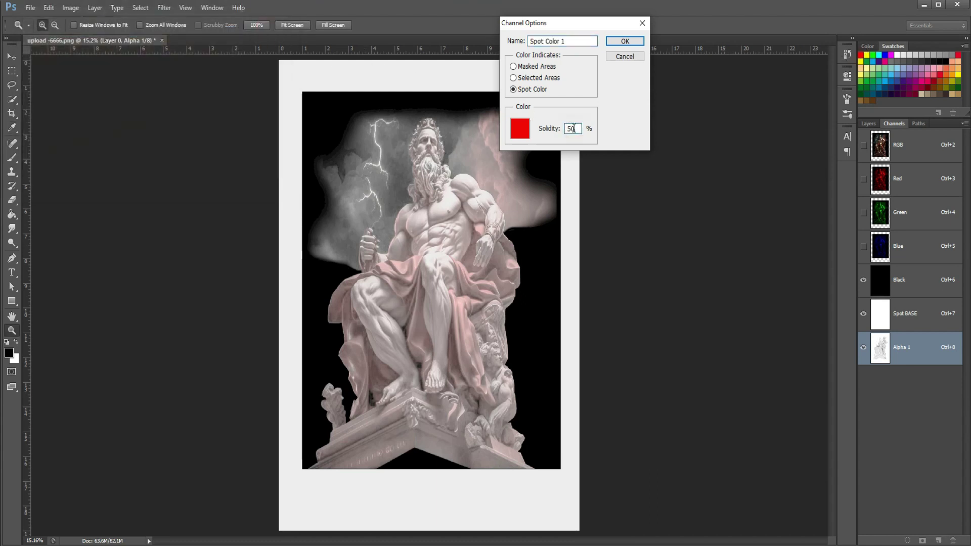
pyautogui.write('5')
pyautogui.click(567, 37)
pyautogui.press('BackSpace')
pyautogui.press('BackSpace')
pyautogui.press('BackSpace')
pyautogui.press('BackSpace')
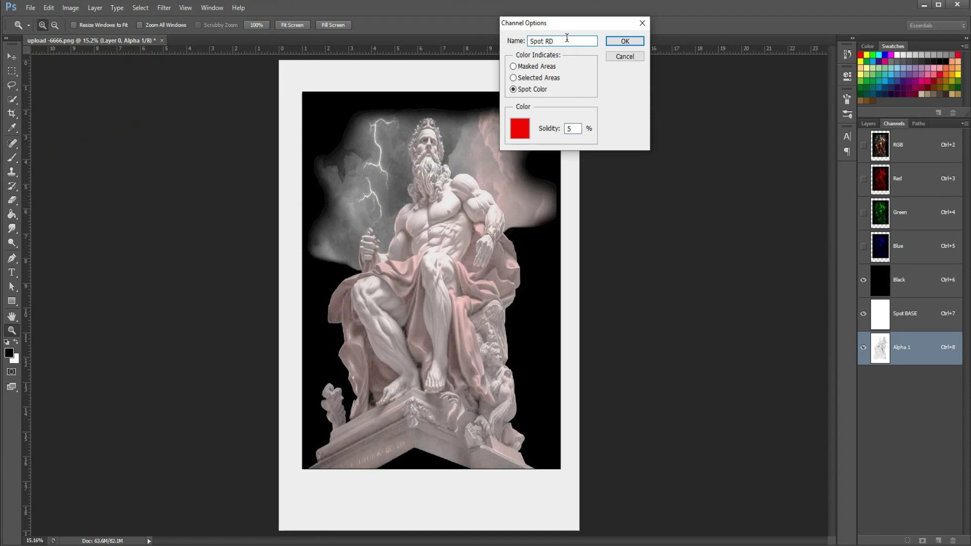
pyautogui.click(624, 42)
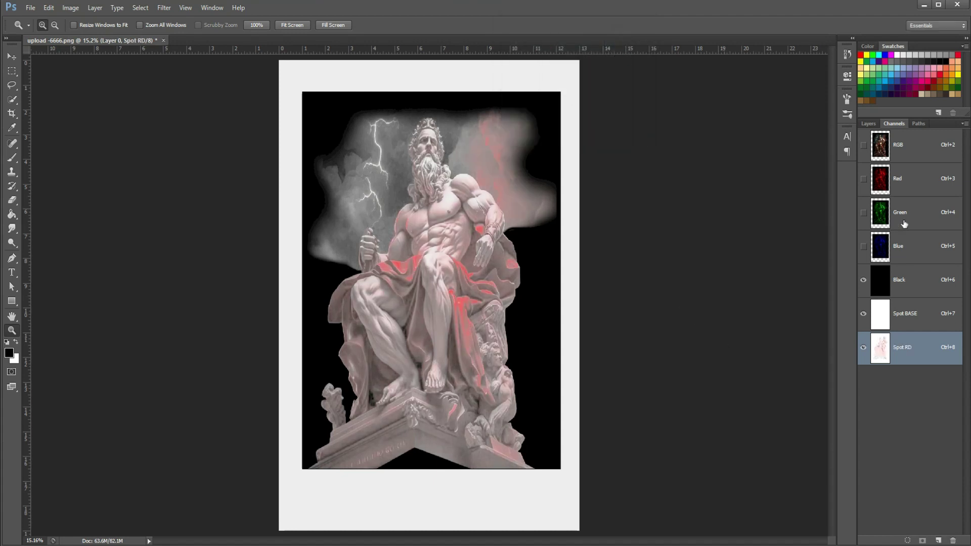
pyautogui.click(905, 156)
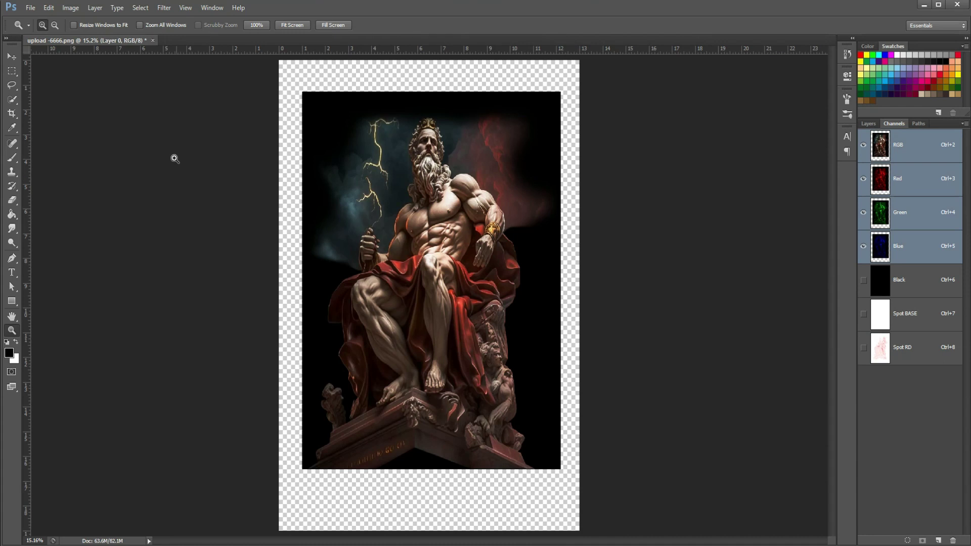
# Select the Yellows colour range with Invert enabled.
pyautogui.click(140, 8)
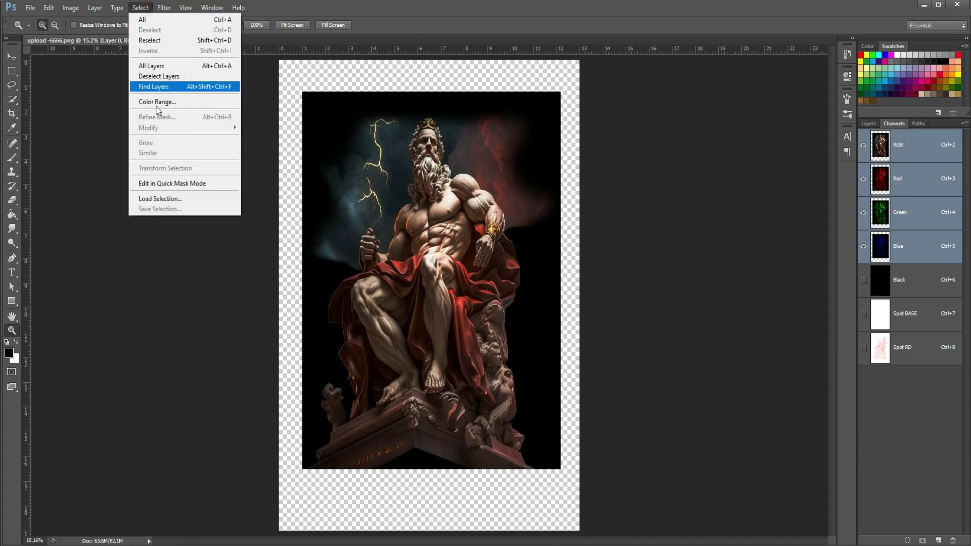
pyautogui.click(160, 100)
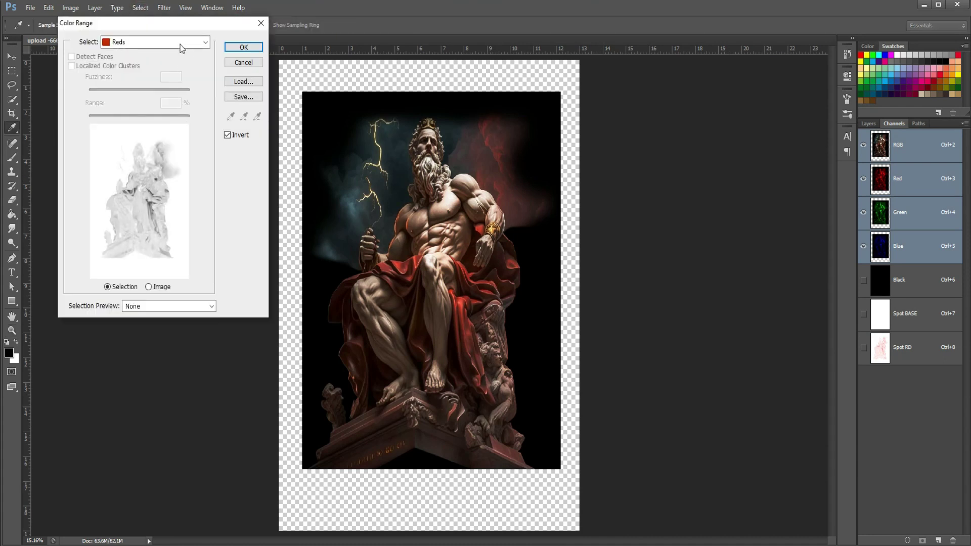
pyautogui.click(182, 43)
pyautogui.click(176, 86)
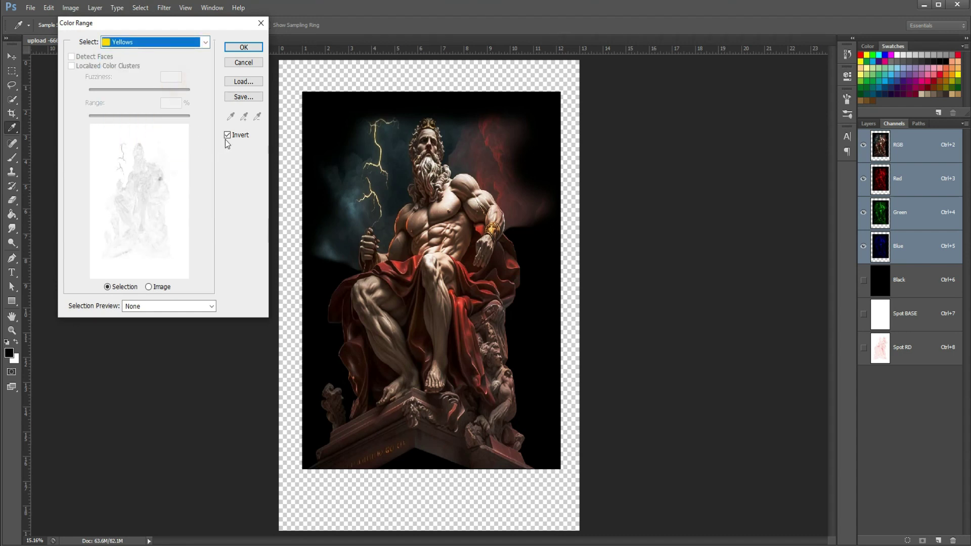
pyautogui.click(228, 136)
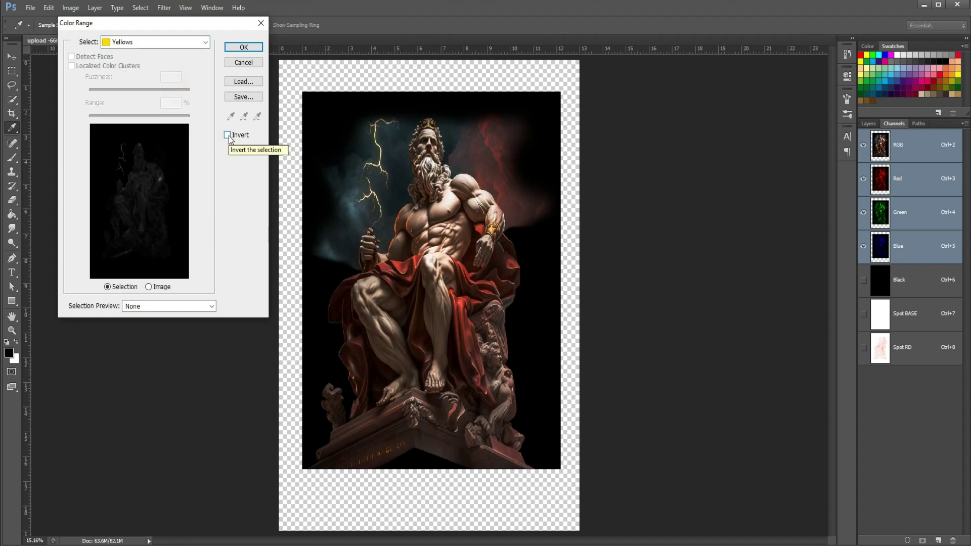
pyautogui.click(229, 138)
pyautogui.click(229, 138)
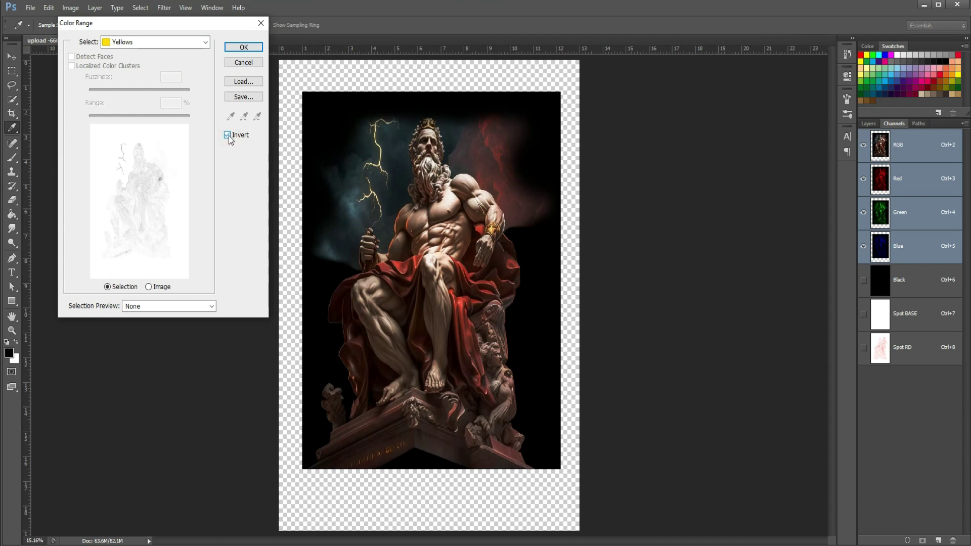
pyautogui.click(233, 48)
pyautogui.press('z')
# Expand the inverted Yellows selection outward.
pyautogui.click(139, 7)
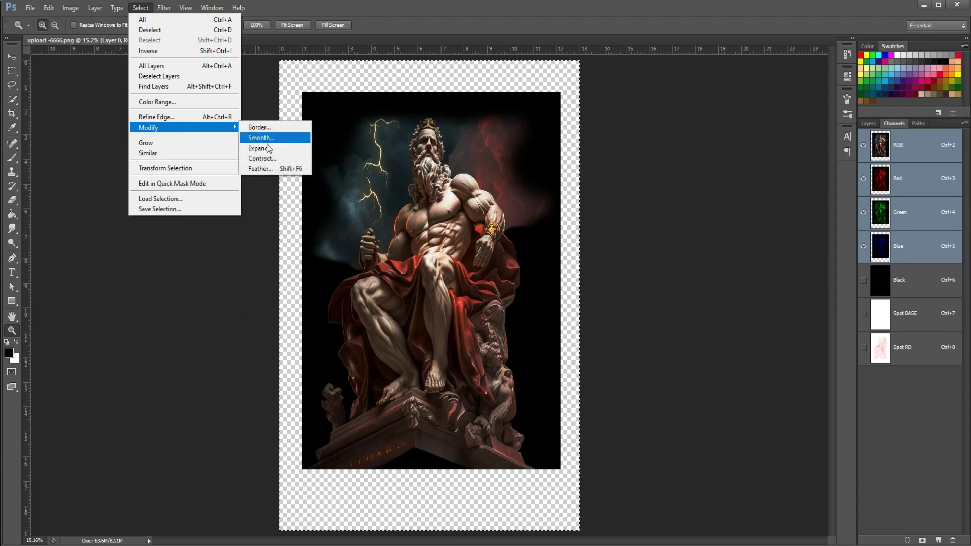
pyautogui.click(269, 150)
pyautogui.press('Return')
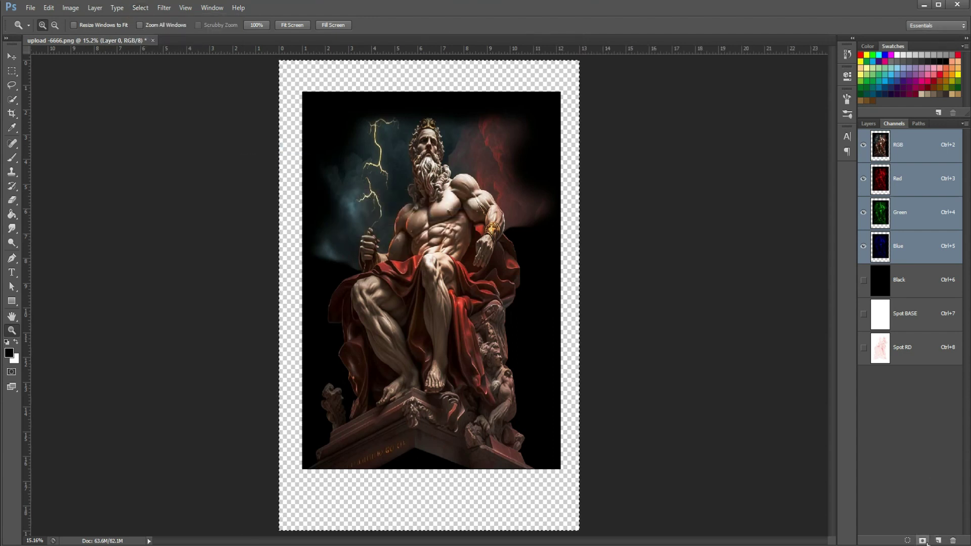
# Save the selection as a new channel and preview it with Black, Spot BASE and Spot RD.
pyautogui.click(921, 541)
pyautogui.click(926, 279)
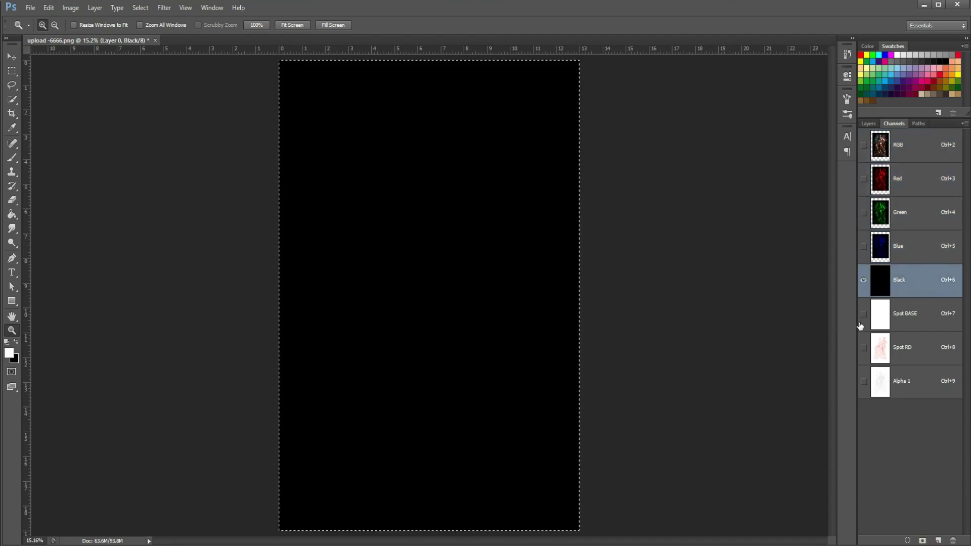
pyautogui.click(863, 313)
pyautogui.click(863, 347)
pyautogui.click(863, 381)
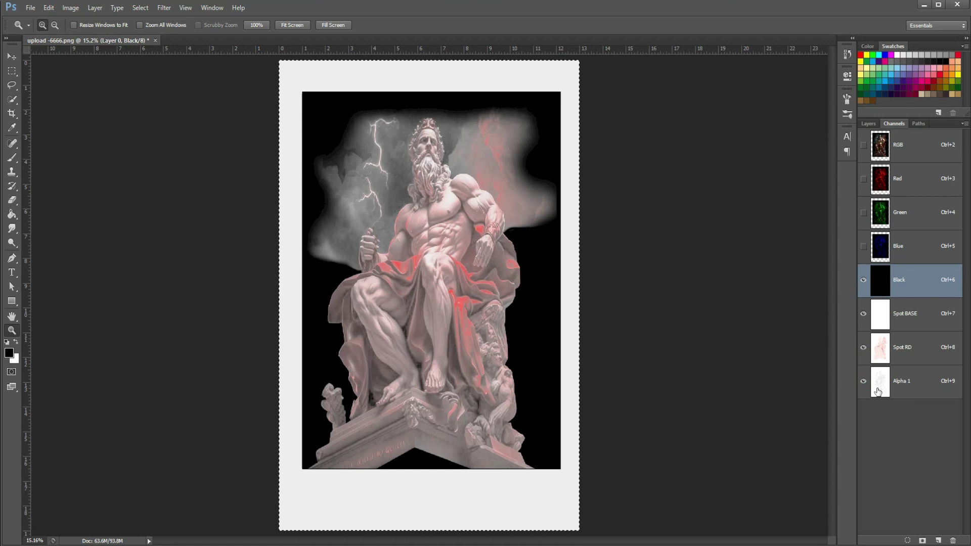
# Make Alpha 1 a yellow spot channel named 'Spot Yellow' at 5% solidity.
pyautogui.doubleClick(881, 388)
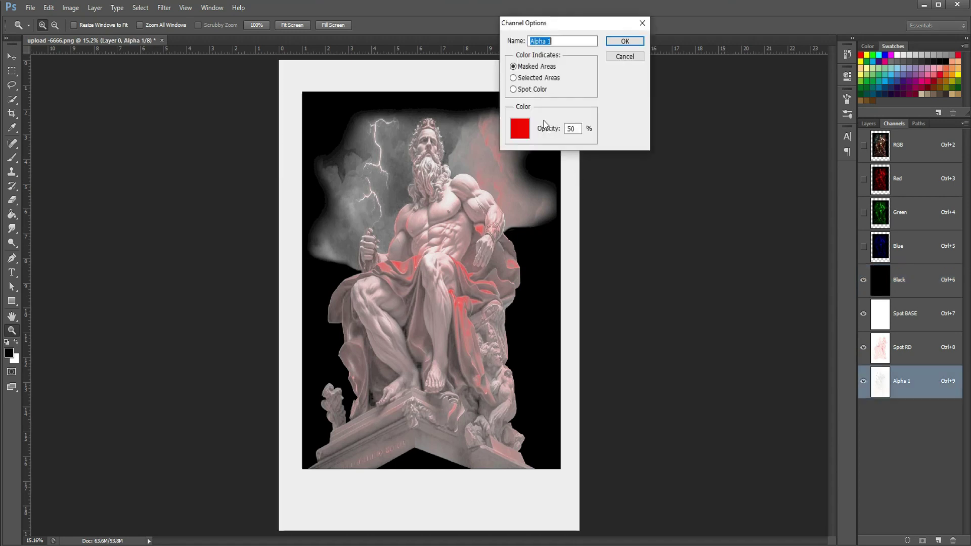
pyautogui.click(536, 91)
pyautogui.click(521, 130)
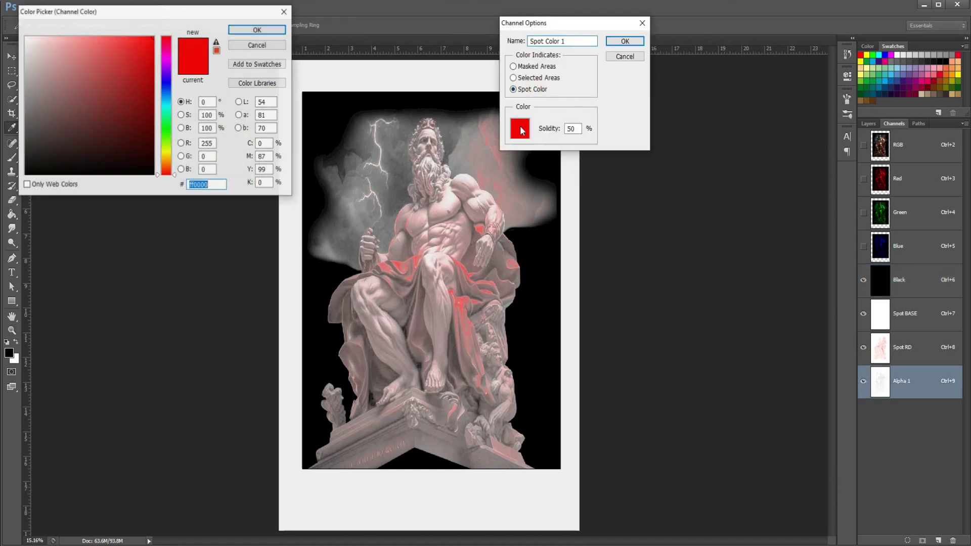
pyautogui.click(867, 54)
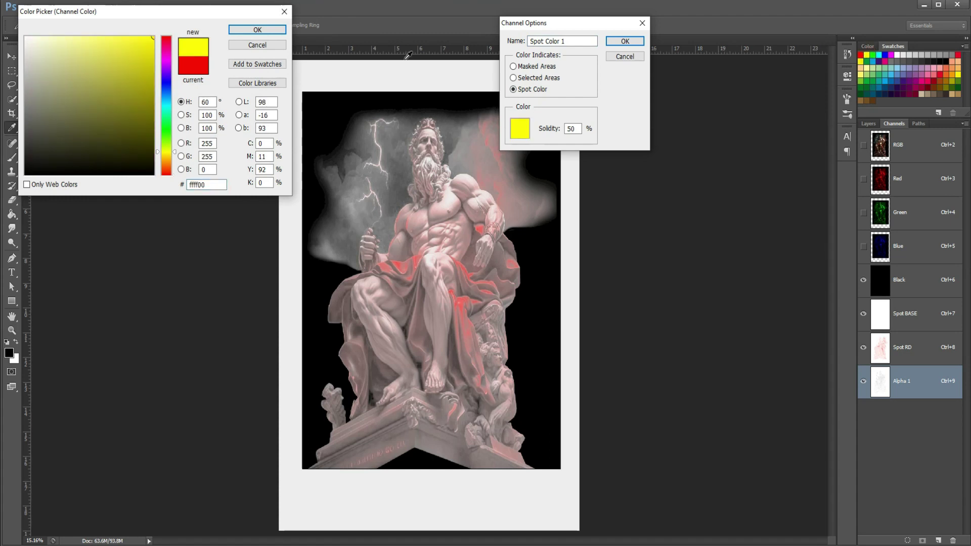
pyautogui.click(283, 30)
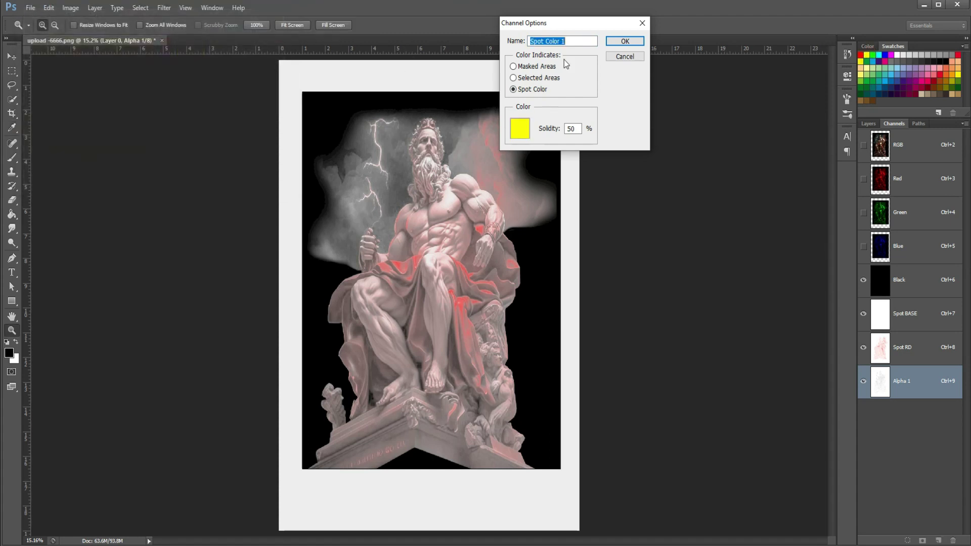
pyautogui.click(575, 129)
pyautogui.click(567, 42)
pyautogui.write('Yellow')
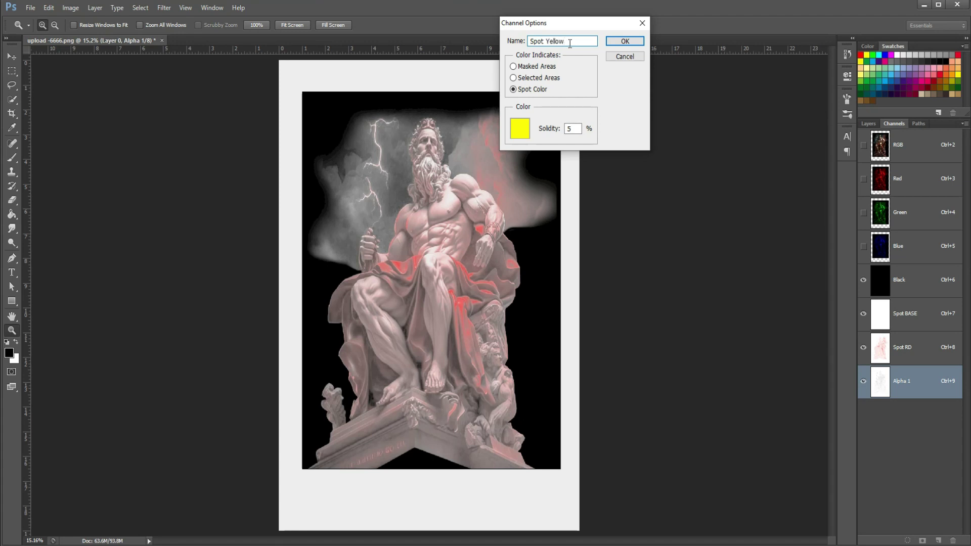
pyautogui.click(625, 41)
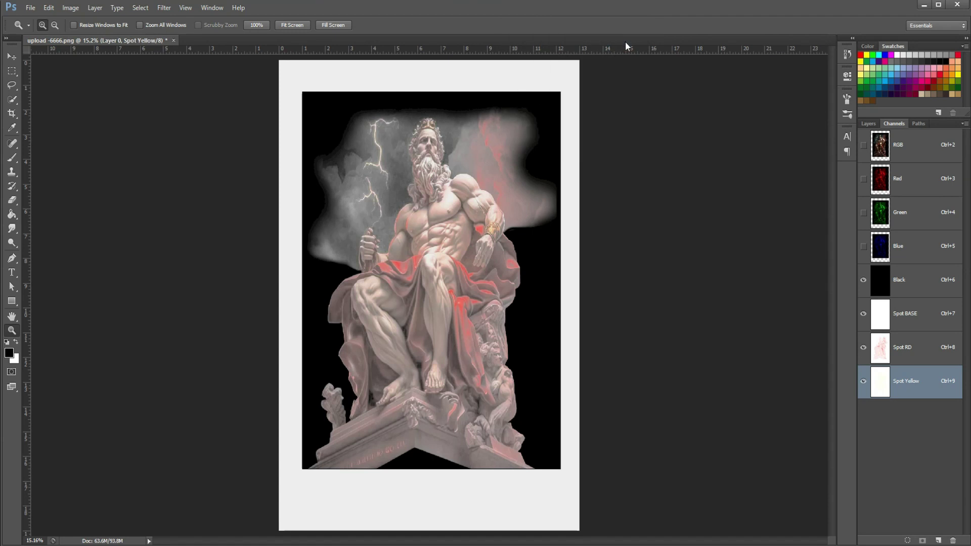
# Preview Black with Spot BASE, Spot RD and Spot Yellow, then return to RGB.
pyautogui.click(917, 153)
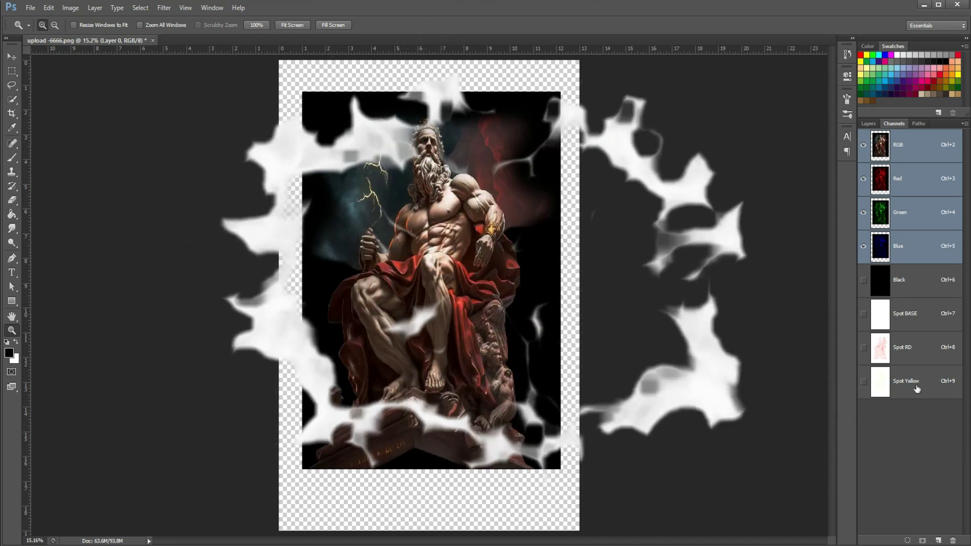
pyautogui.click(919, 282)
pyautogui.click(863, 313)
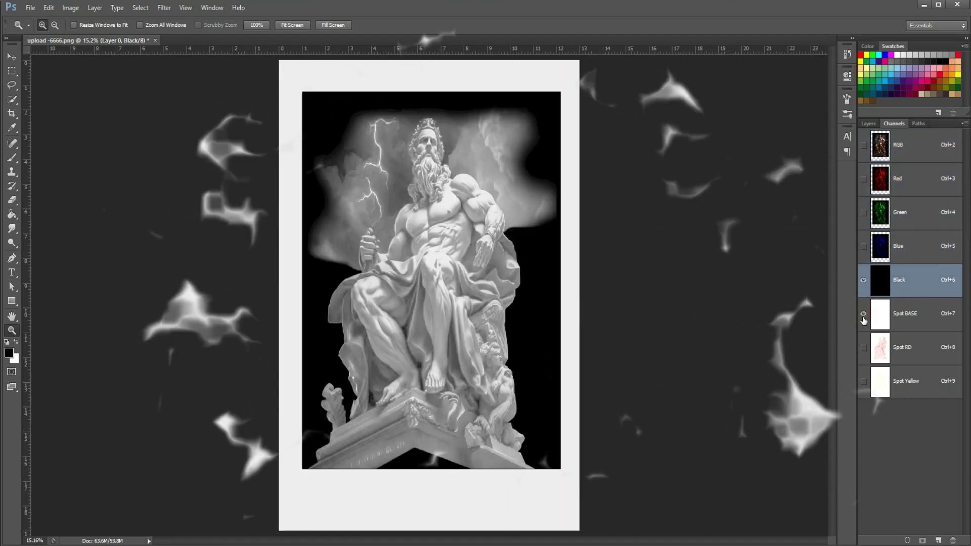
pyautogui.click(863, 347)
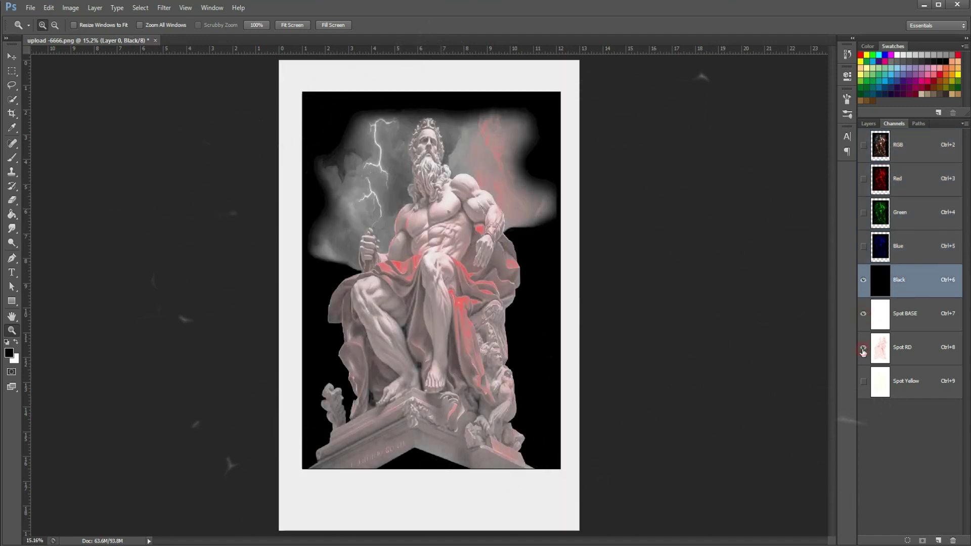
pyautogui.click(862, 381)
pyautogui.click(900, 151)
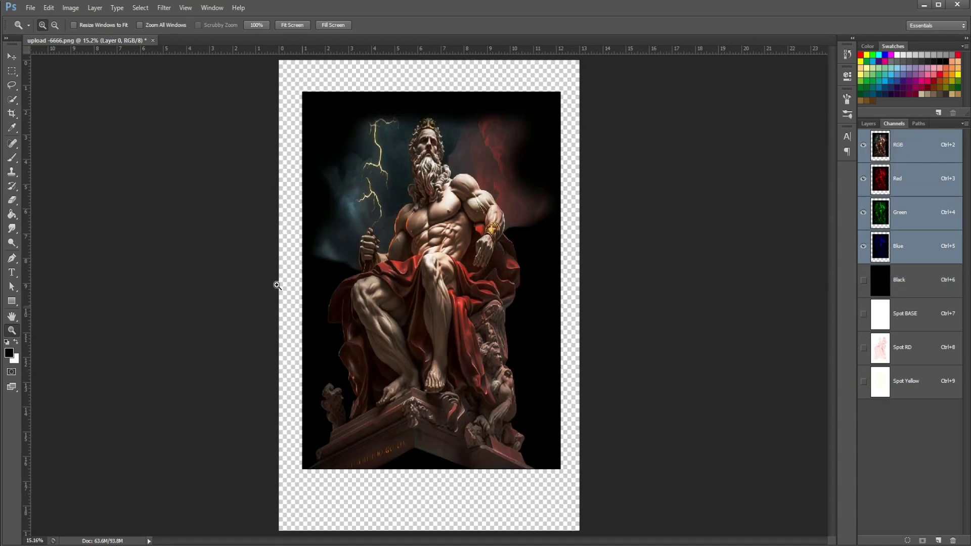
# Try a Greens colour range selection with Invert enabled.
pyautogui.click(140, 7)
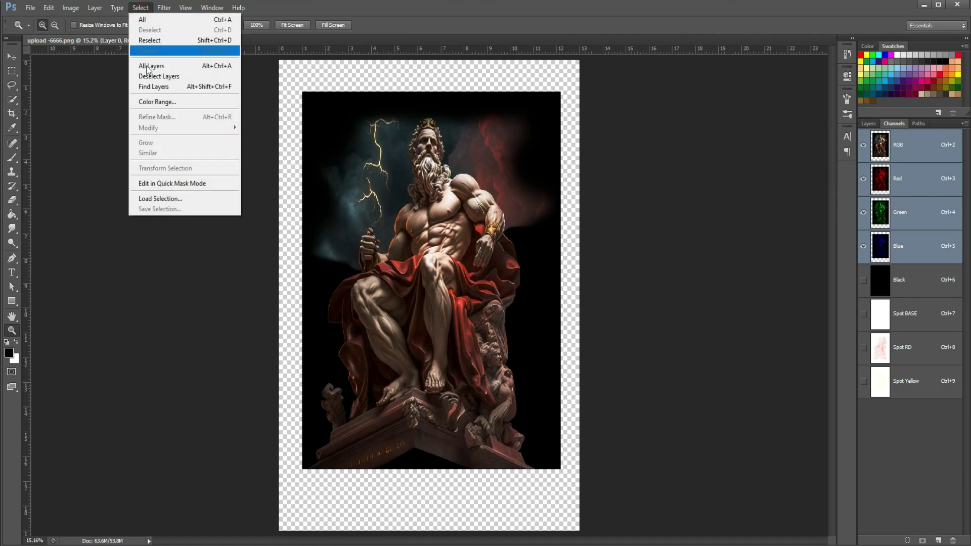
pyautogui.click(156, 101)
pyautogui.click(172, 44)
pyautogui.click(129, 95)
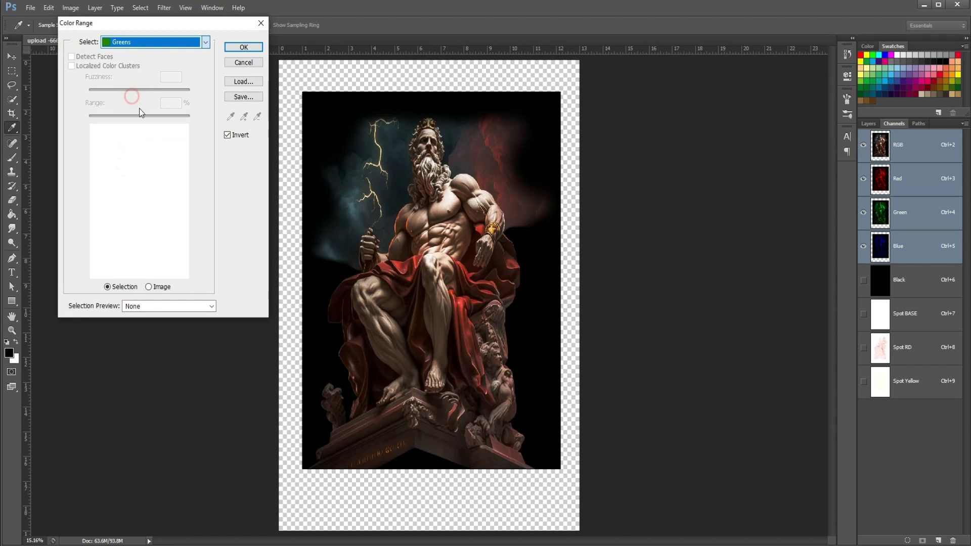
pyautogui.click(227, 135)
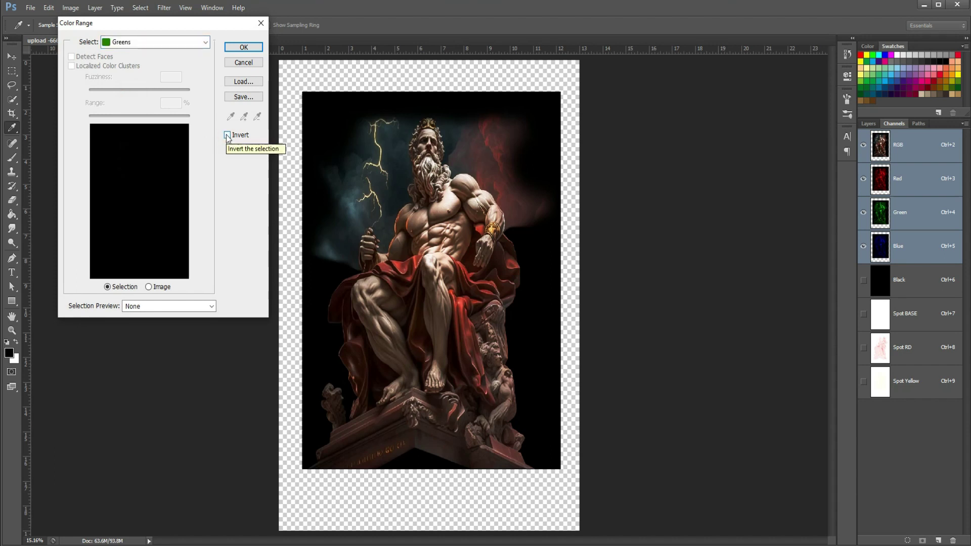
pyautogui.click(227, 135)
pyautogui.click(228, 135)
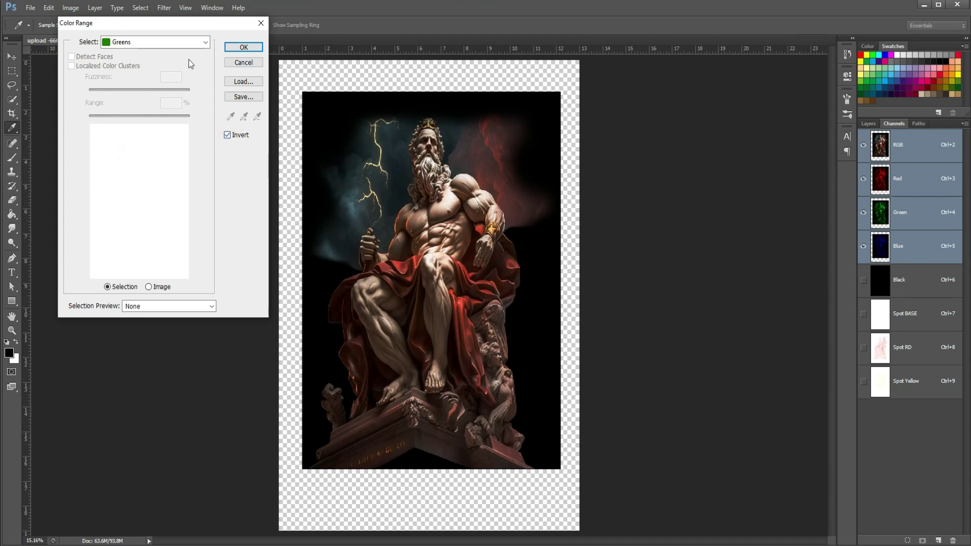
# Switch the colour range to Cyans, keep it inverted, and accept it.
pyautogui.click(187, 42)
pyautogui.click(159, 101)
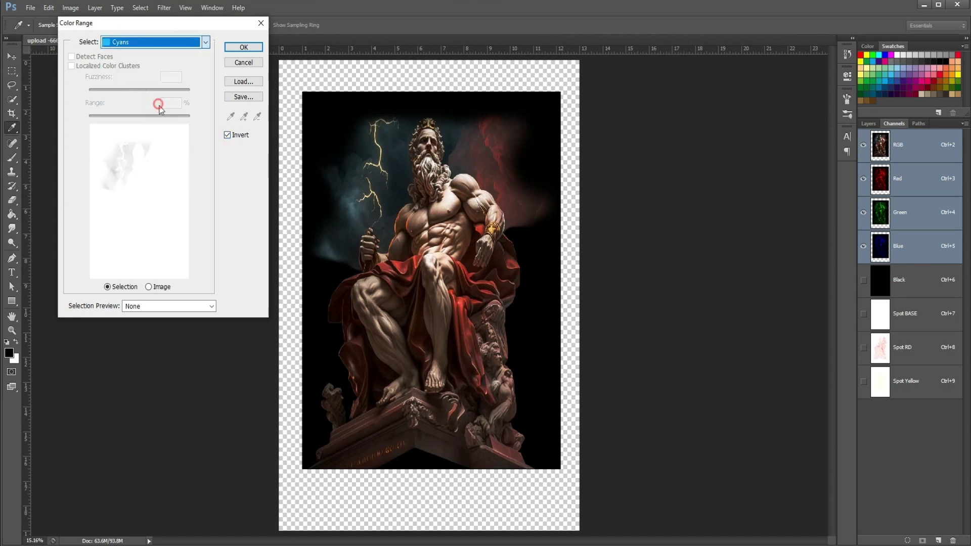
pyautogui.click(227, 135)
pyautogui.click(227, 135)
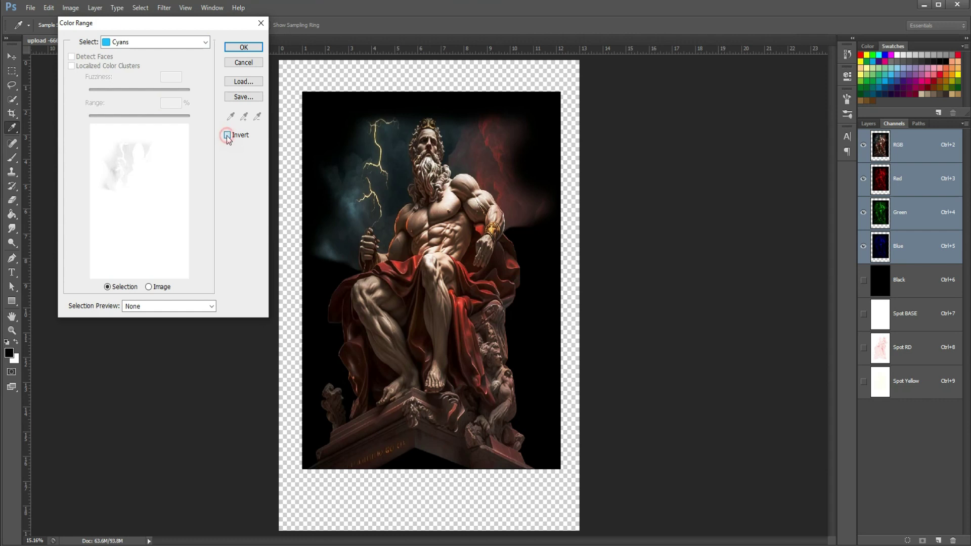
pyautogui.click(240, 48)
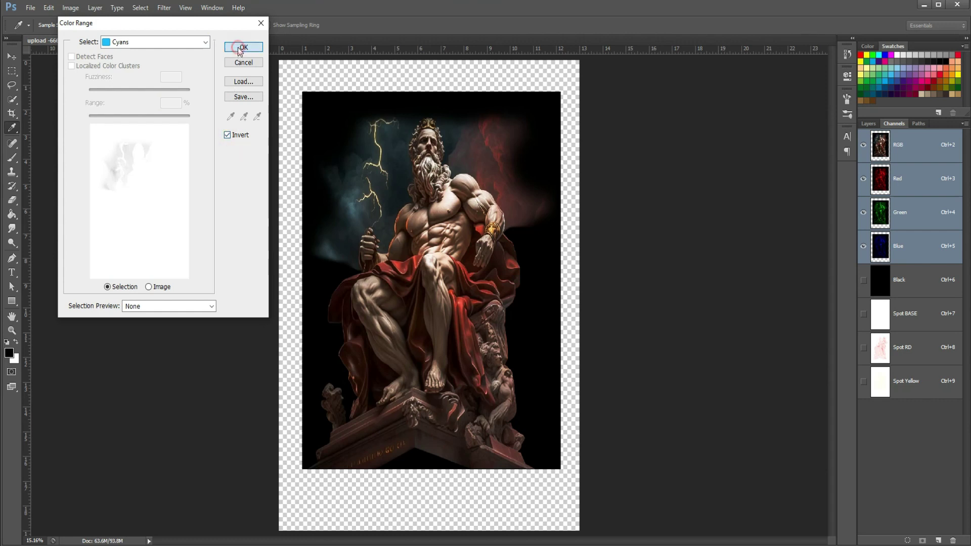
pyautogui.press('z')
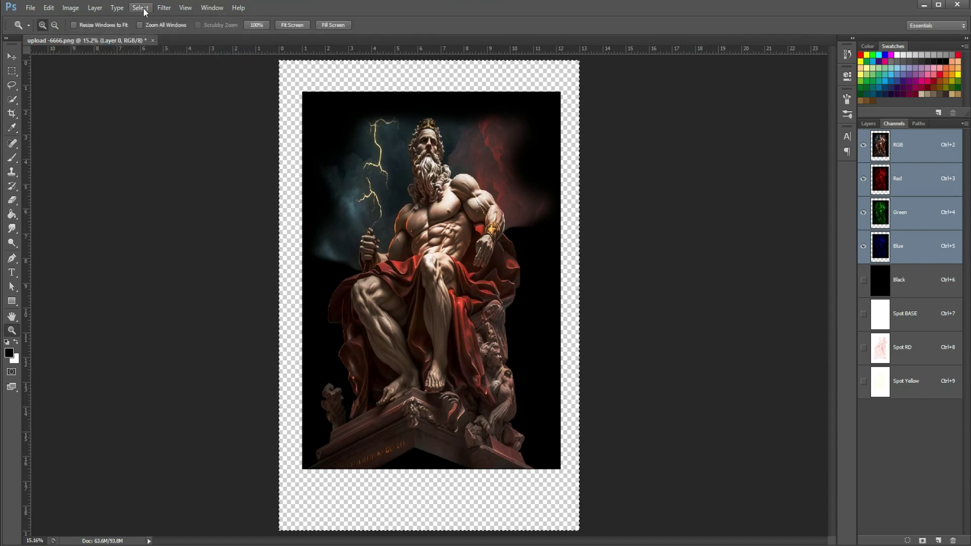
# Expand the selection by 10 pixels.
pyautogui.click(140, 7)
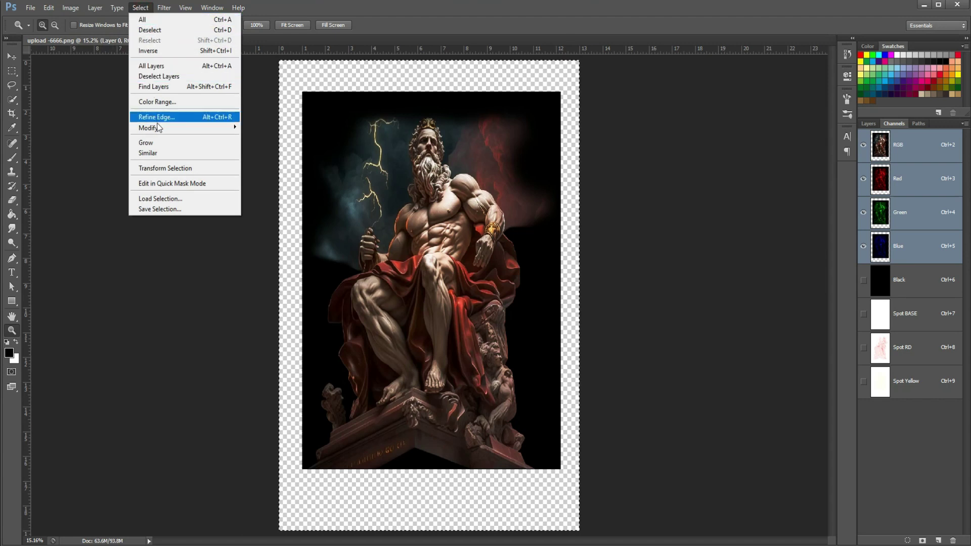
pyautogui.click(257, 148)
pyautogui.write('10')
pyautogui.press('Return')
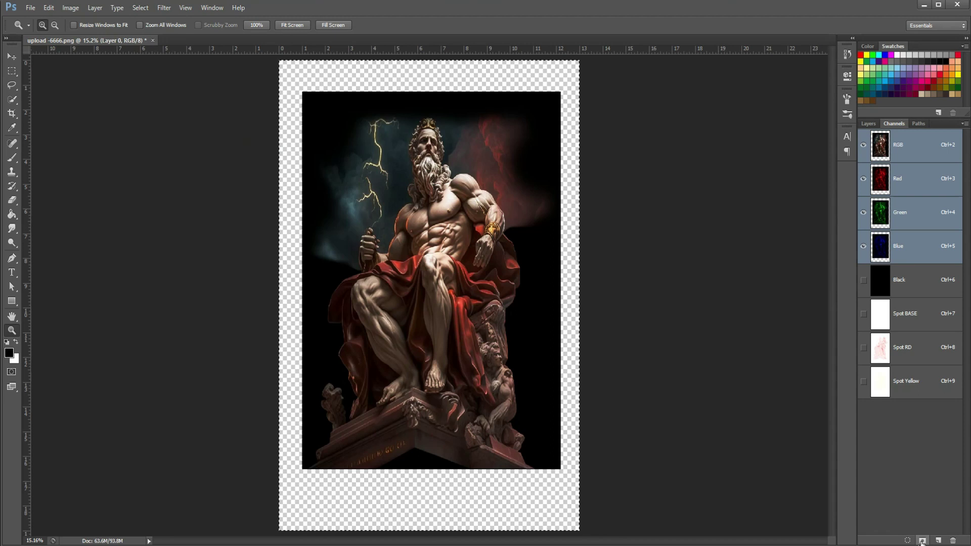
# Save the selection as Alpha 1 and preview it with Black and all spot channels.
pyautogui.click(907, 540)
pyautogui.click(924, 281)
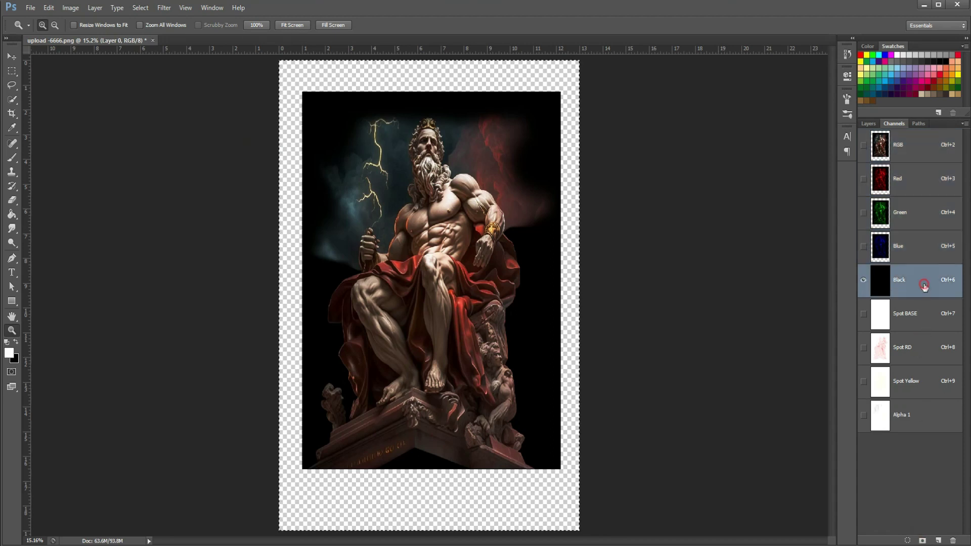
pyautogui.click(864, 417)
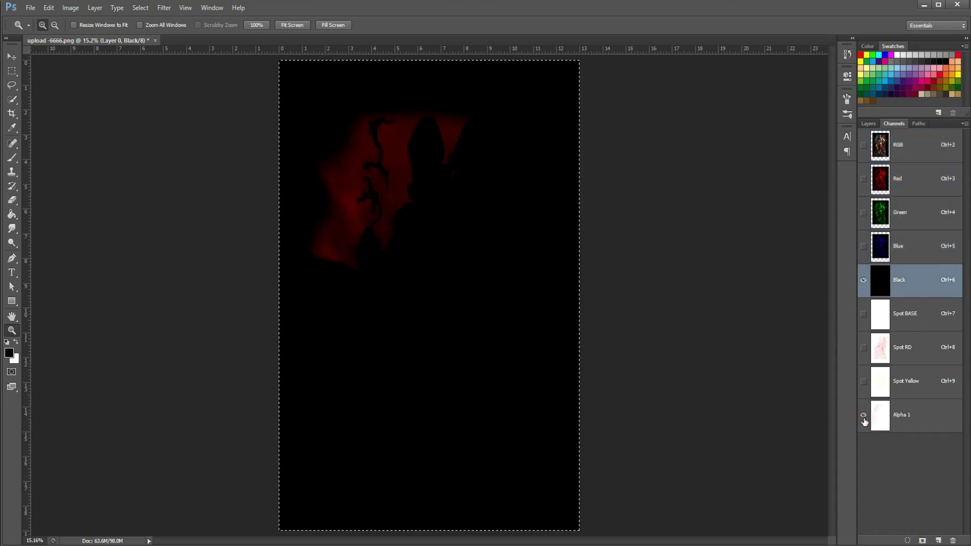
pyautogui.moveTo(863, 382); pyautogui.dragTo(863, 314)
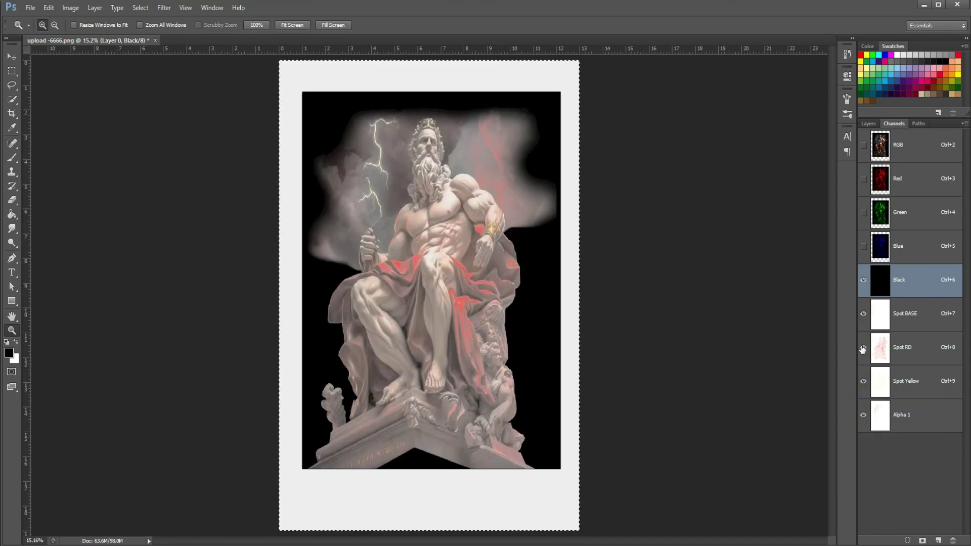
pyautogui.keyDown('ctrl'); pyautogui.click(879, 423); pyautogui.keyUp('ctrl')
pyautogui.click(878, 423)
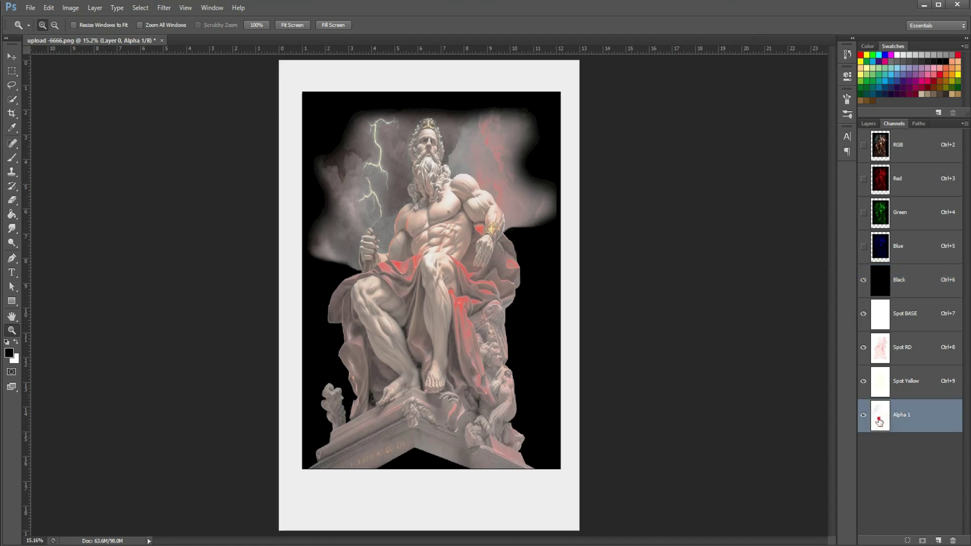
# Make Alpha 1 a cyan spot channel named 'Cyan' at 5% solidity.
pyautogui.doubleClick(877, 422)
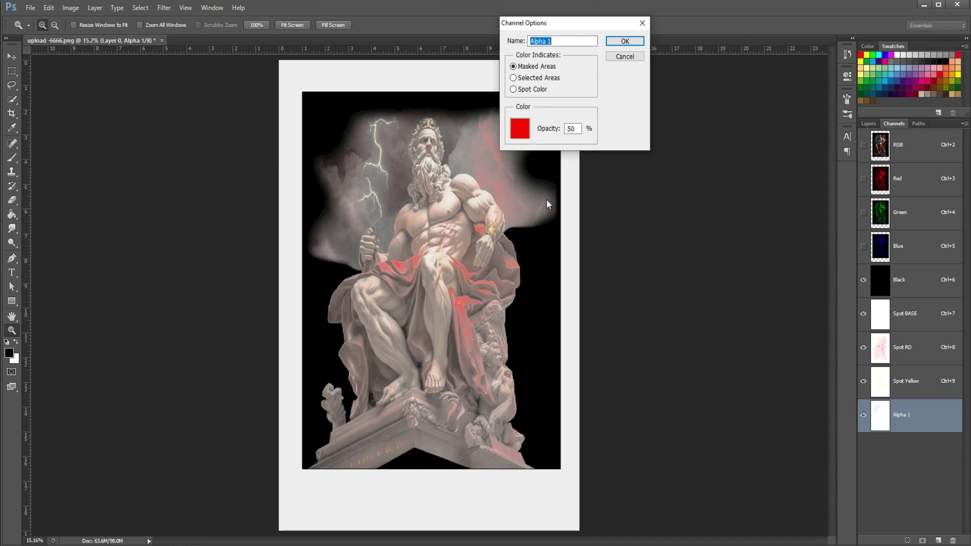
pyautogui.click(521, 90)
pyautogui.click(521, 130)
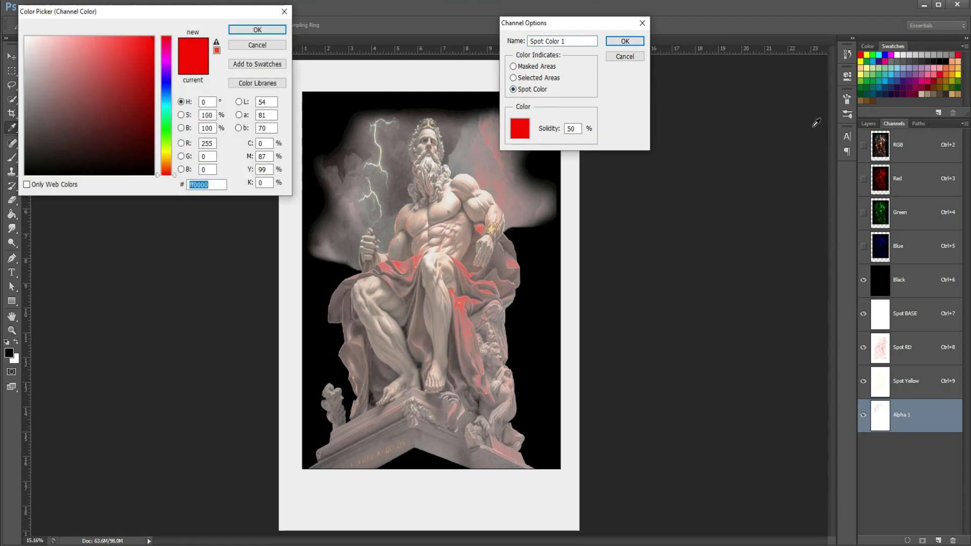
pyautogui.click(878, 61)
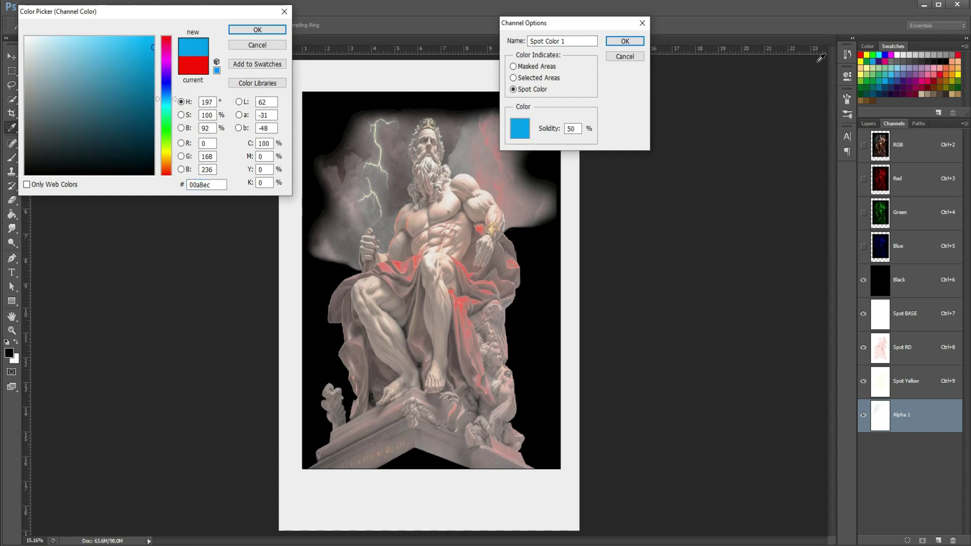
pyautogui.click(256, 30)
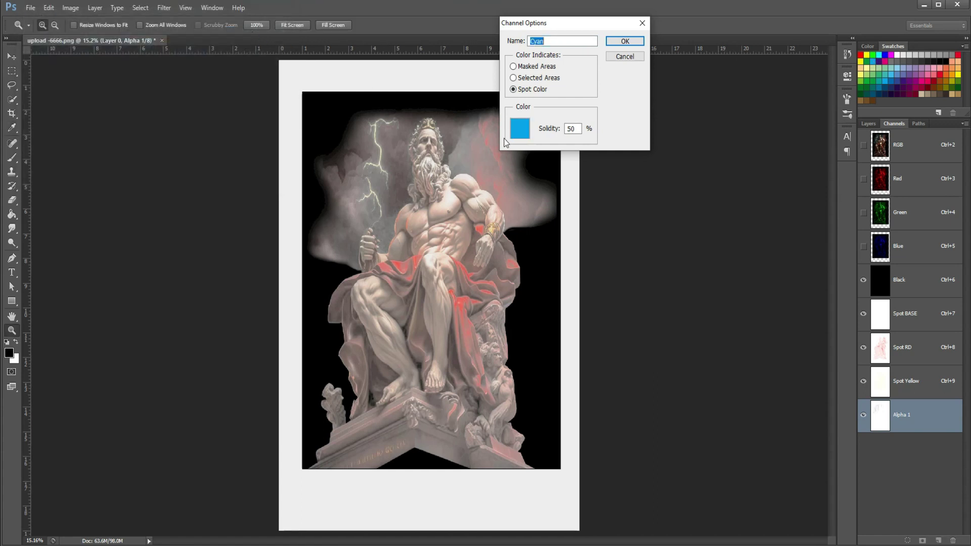
pyautogui.click(574, 128)
pyautogui.click(617, 42)
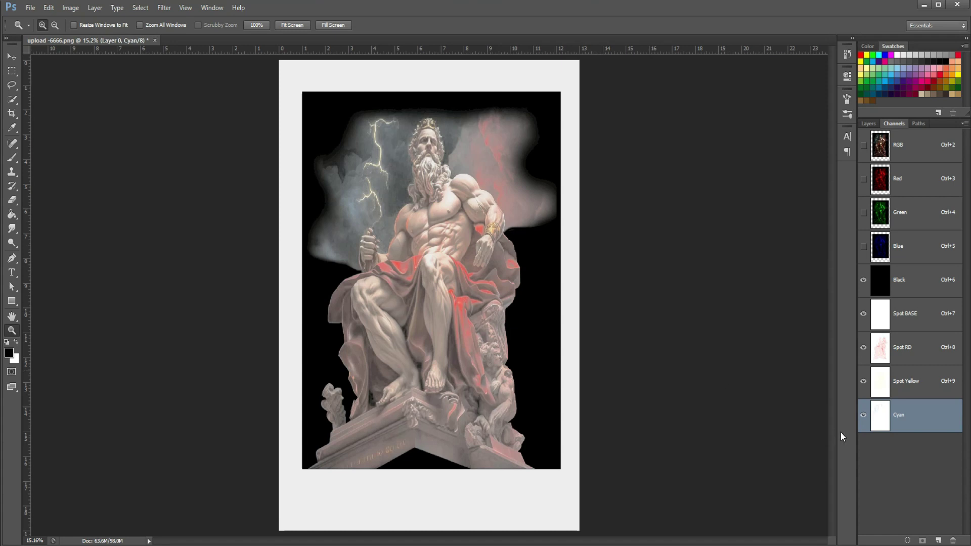
# From the RGB composite, select the image's Blues colour range, inverted.
pyautogui.click(926, 157)
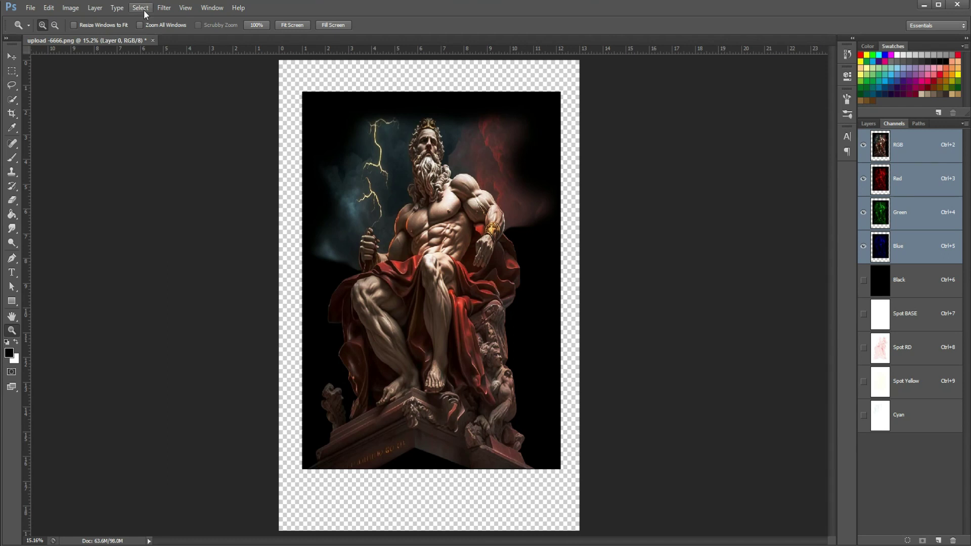
pyautogui.click(144, 7)
pyautogui.click(156, 102)
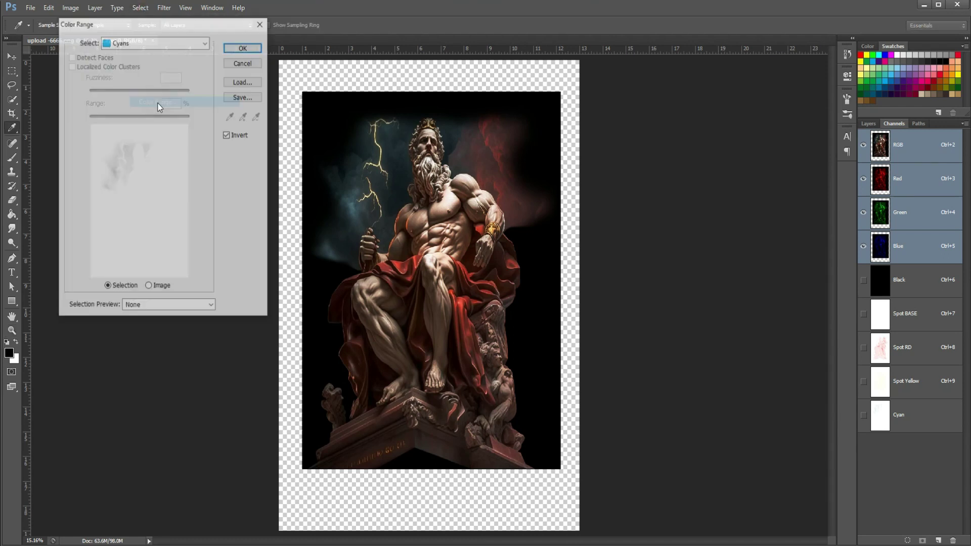
pyautogui.click(156, 43)
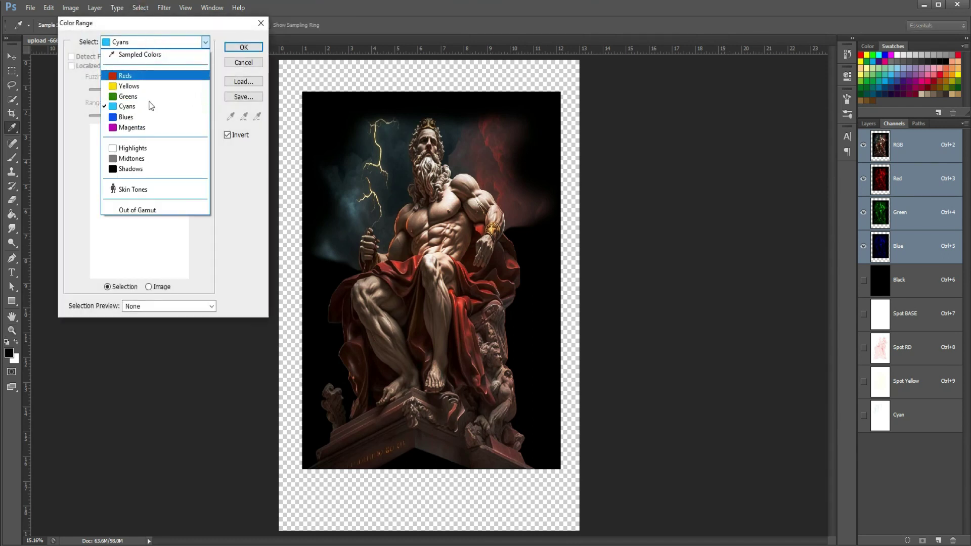
pyautogui.click(151, 120)
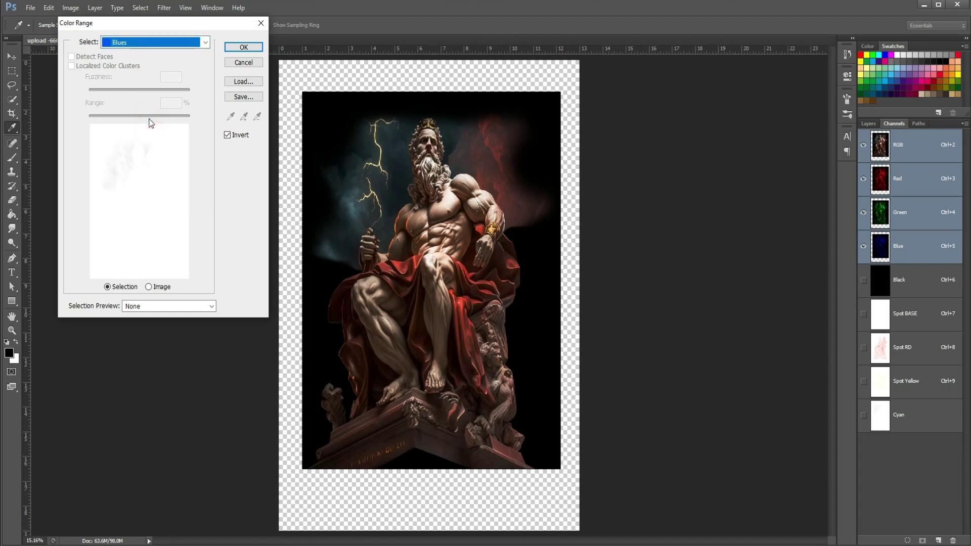
pyautogui.click(228, 138)
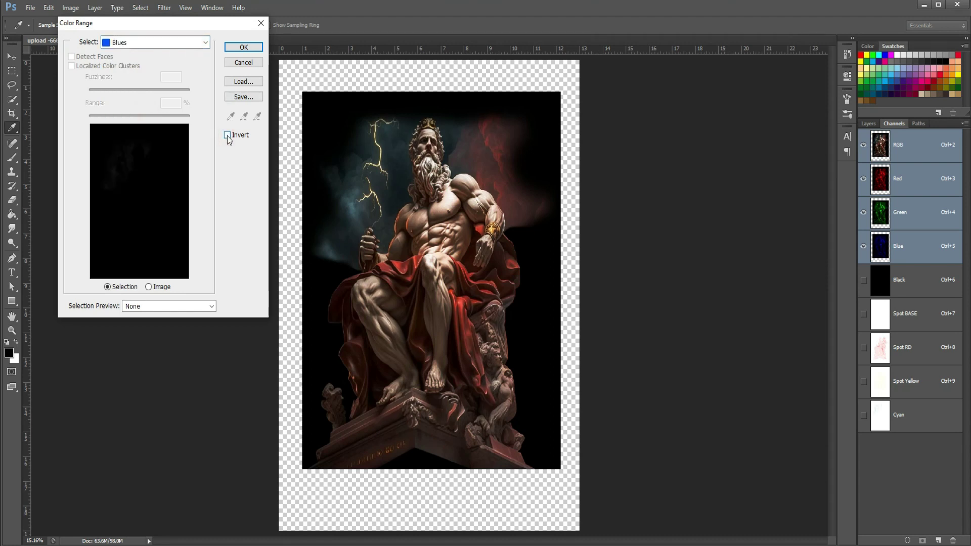
pyautogui.click(227, 136)
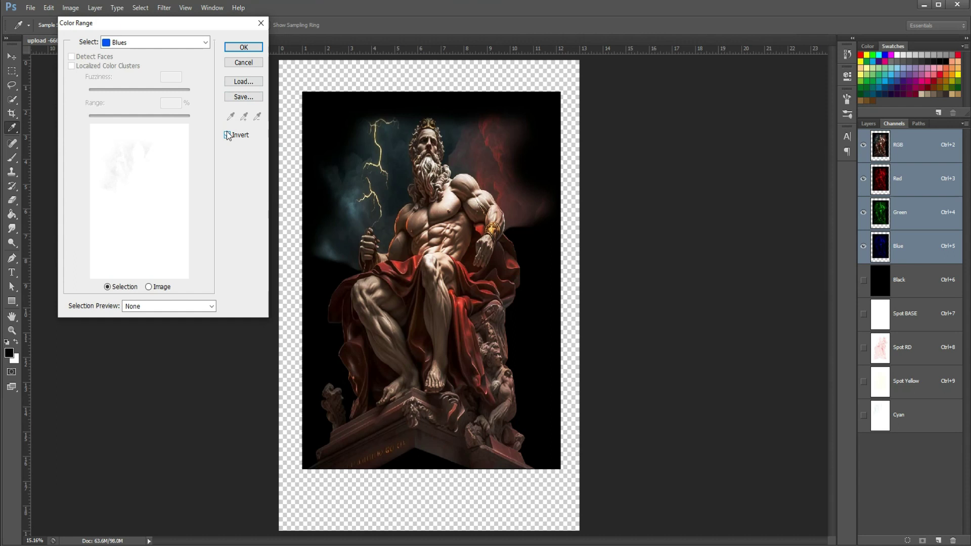
pyautogui.click(238, 47)
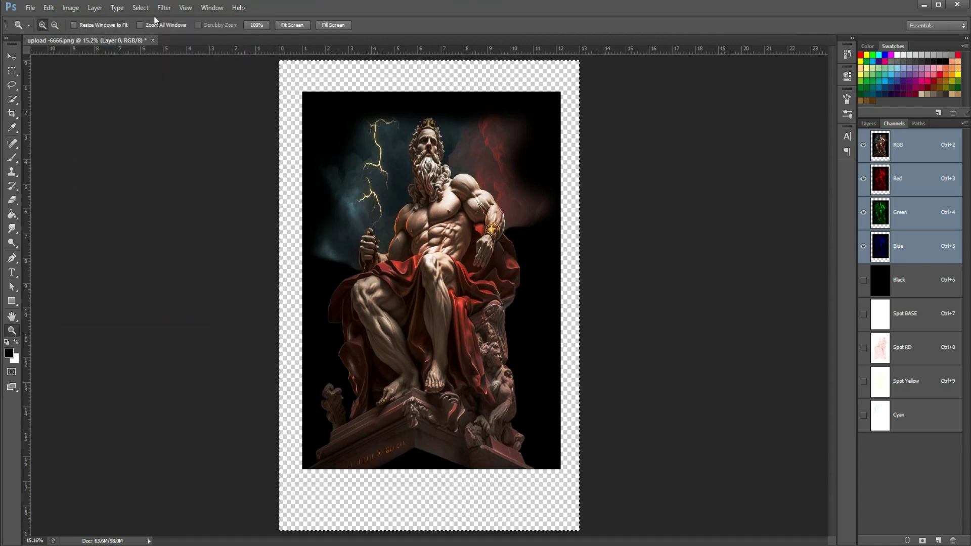
# Expand the inverted Blues selection and save it as the new Alpha 1 channel.
pyautogui.click(141, 11)
pyautogui.moveTo(182, 127)
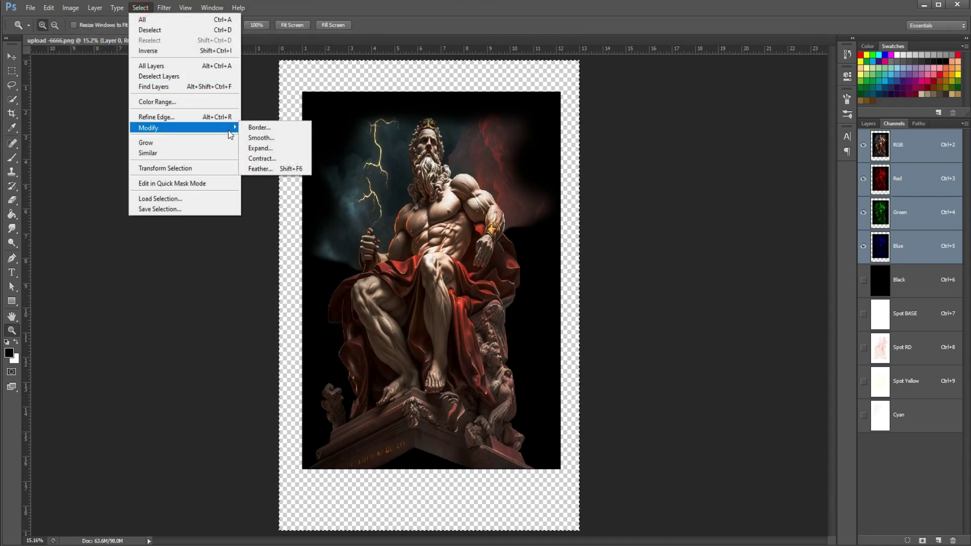
pyautogui.click(282, 153)
pyautogui.press('Return')
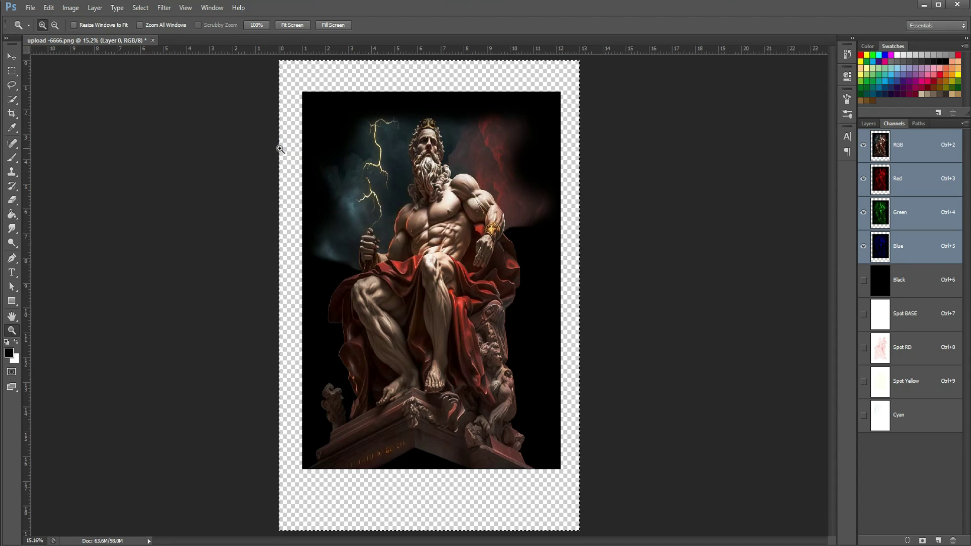
pyautogui.click(922, 540)
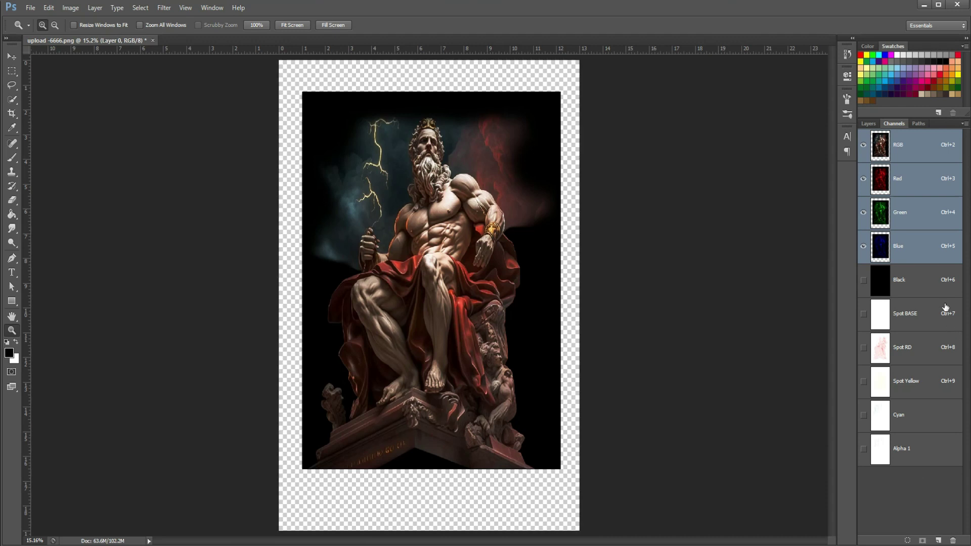
# Show Black and Spot BASE, then make Alpha 1 a blue 5% spot channel named Alpha BLue.
pyautogui.click(863, 280)
pyautogui.click(863, 314)
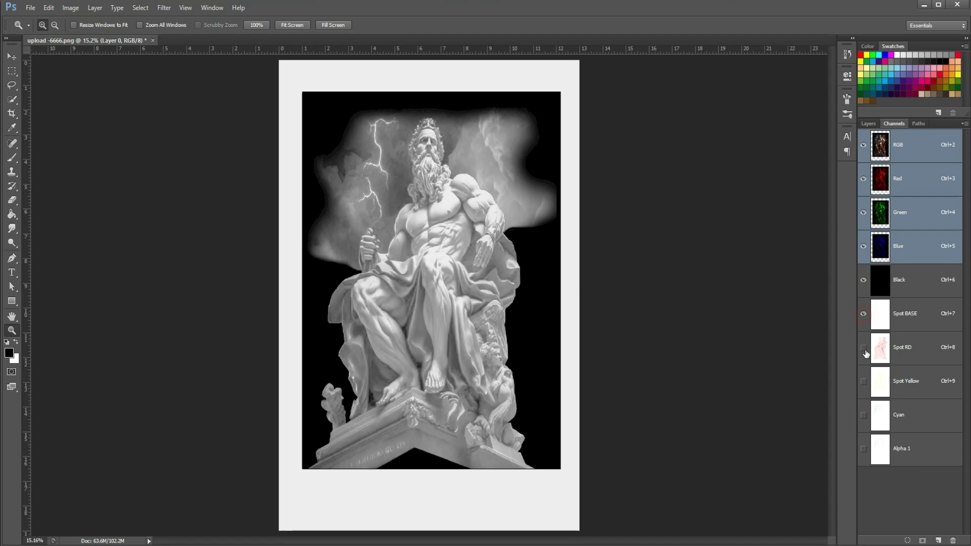
pyautogui.doubleClick(880, 455)
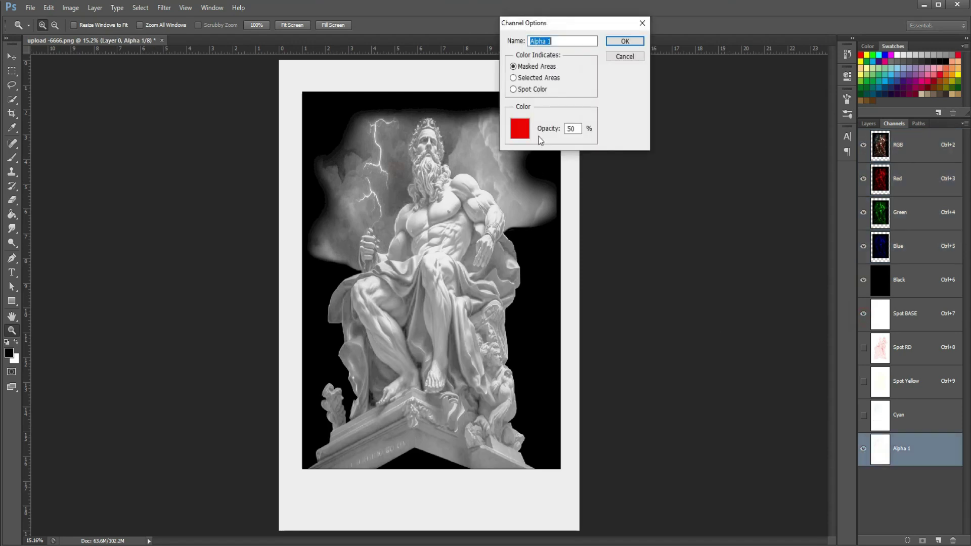
pyautogui.click(520, 129)
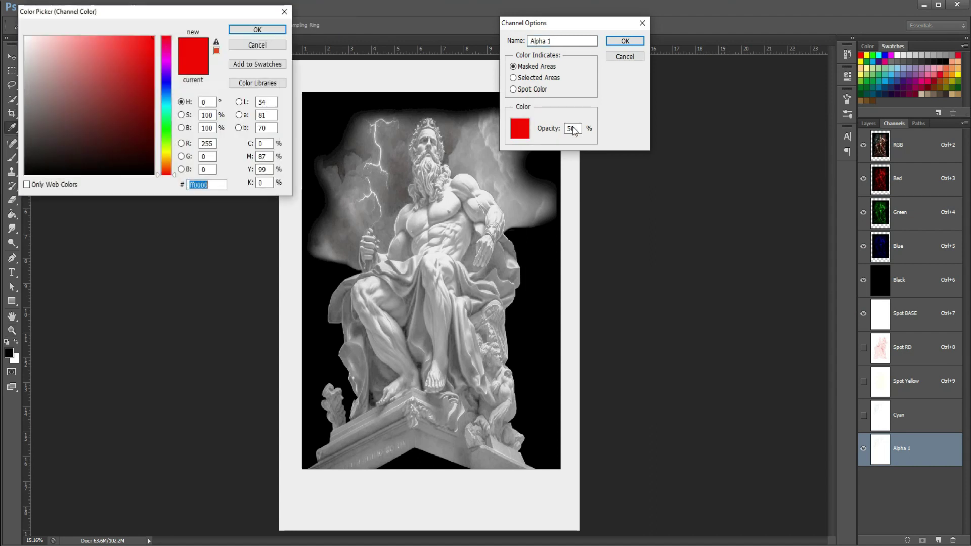
pyautogui.click(885, 54)
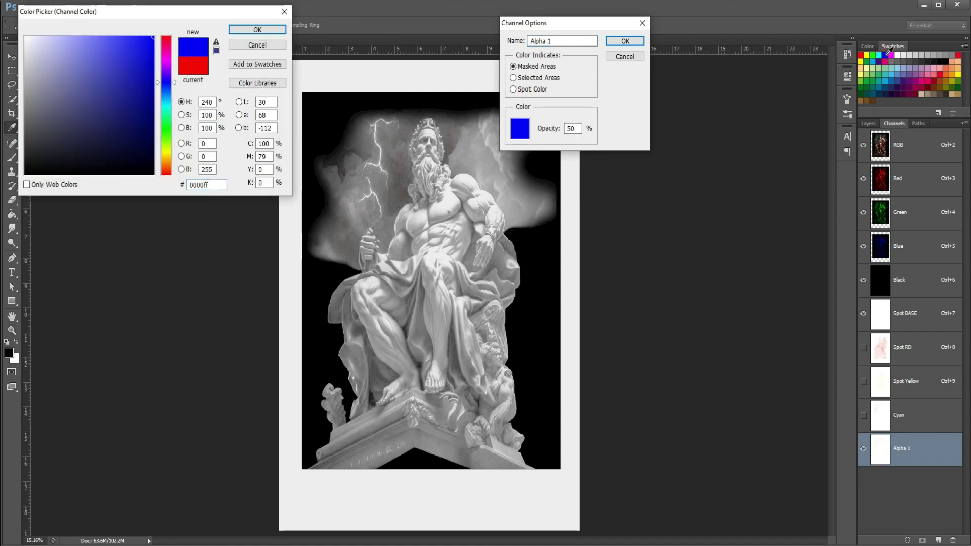
pyautogui.click(258, 30)
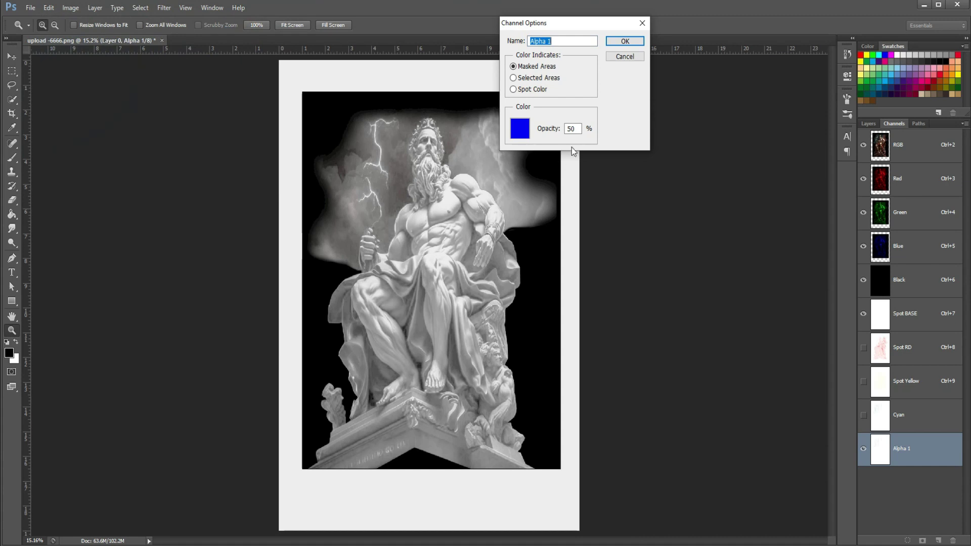
pyautogui.click(576, 128)
pyautogui.click(564, 41)
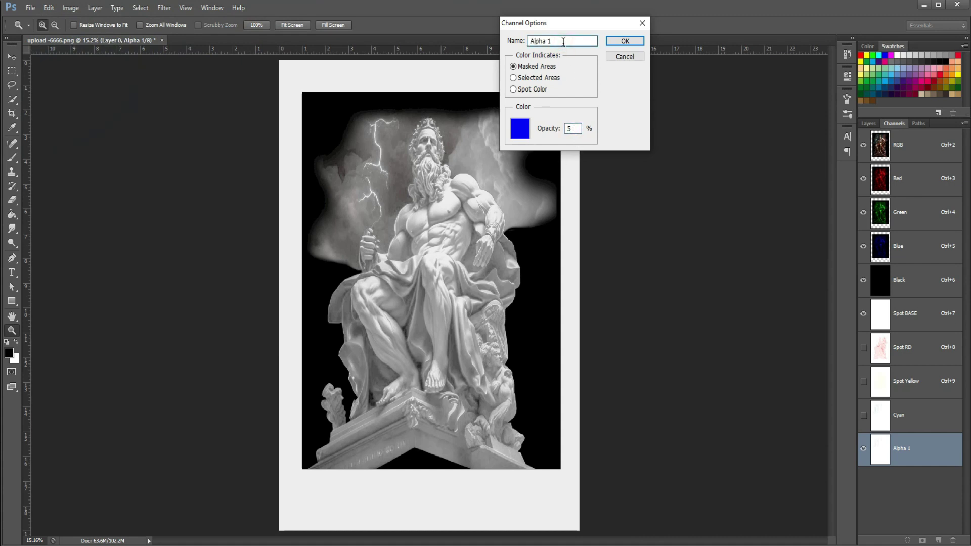
pyautogui.write('BLue')
pyautogui.click(514, 89)
pyautogui.click(559, 39)
pyautogui.click(630, 41)
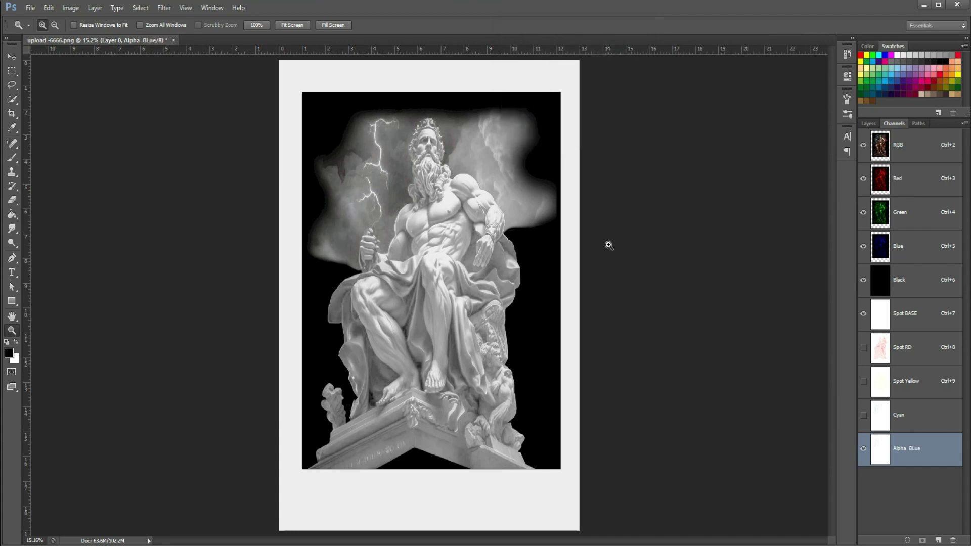
# Toggle the Cyan channel's visibility on and off to compare.
pyautogui.click(863, 415)
pyautogui.click(863, 416)
pyautogui.click(863, 415)
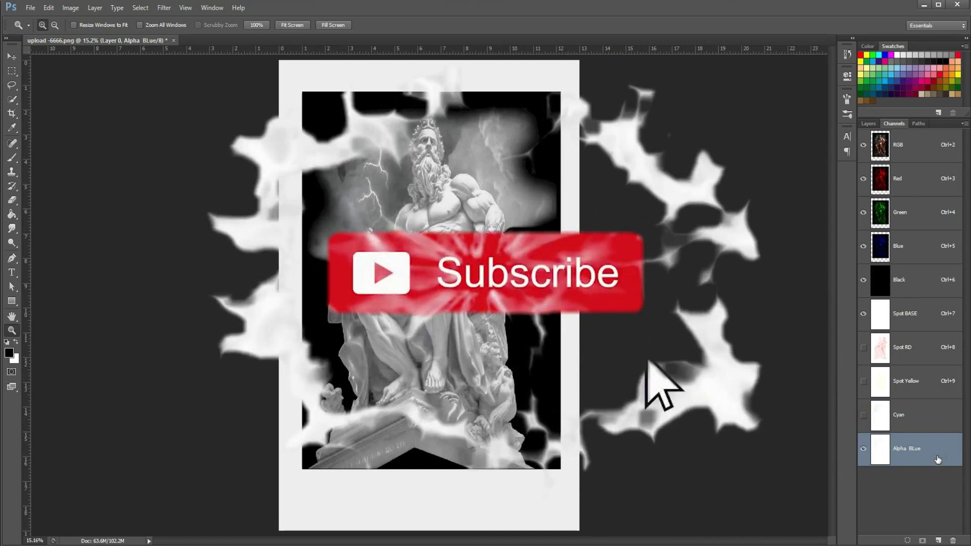
# Apply Levels to Alpha BLue at input values 204, 1.00 and 255.
pyautogui.hotkey('ctrl', 'l')
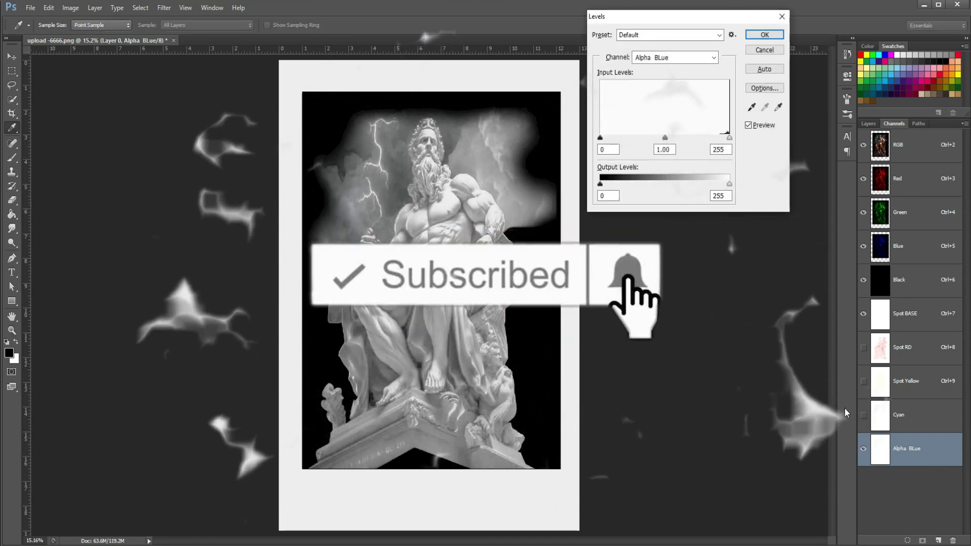
pyautogui.moveTo(665, 137)
pyautogui.mouseDown()
pyautogui.moveTo(605, 137)
pyautogui.moveTo(705, 141)
pyautogui.mouseUp()
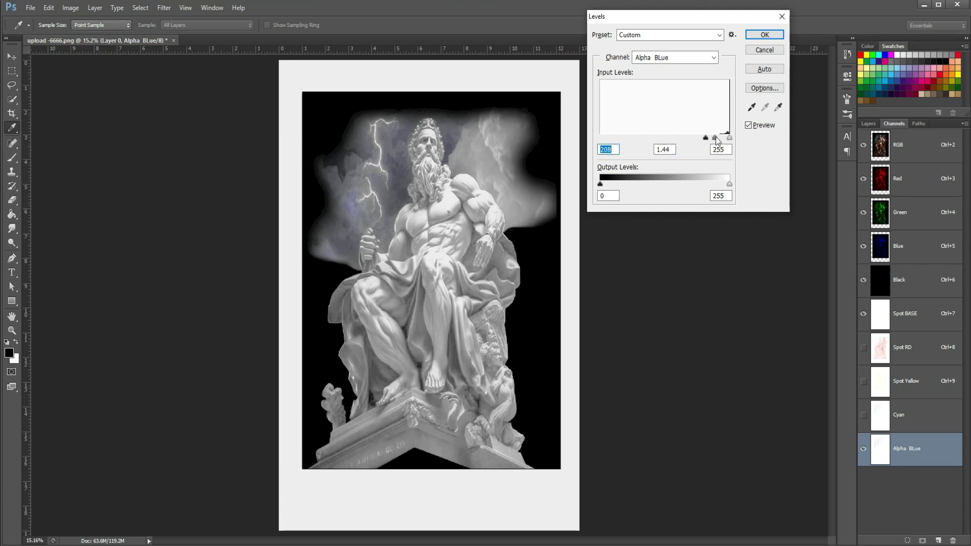
pyautogui.click(718, 138)
pyautogui.moveTo(706, 138); pyautogui.dragTo(704, 138)
pyautogui.click(764, 34)
pyautogui.press('z')
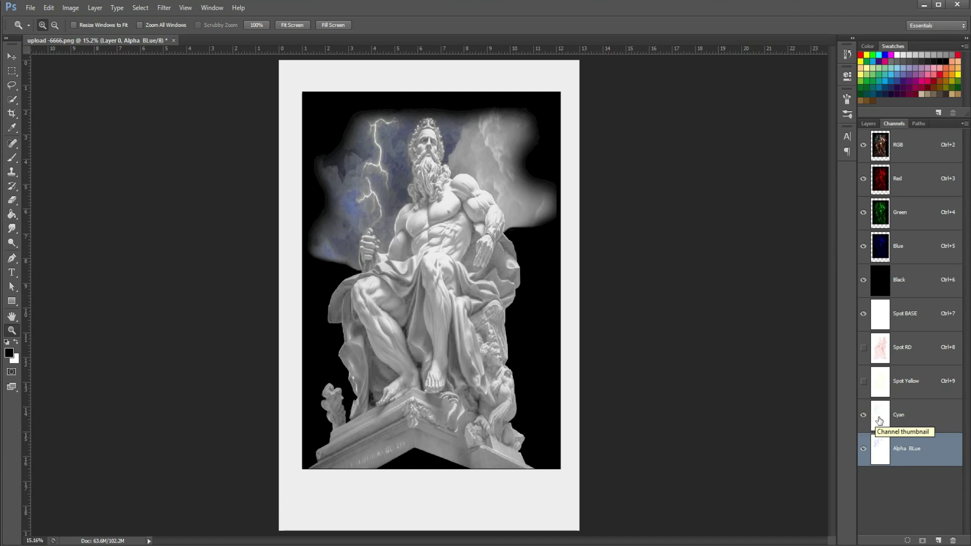
# Apply Levels to the Cyan channel at input values 162, 1.00 and 250.
pyautogui.click(879, 420)
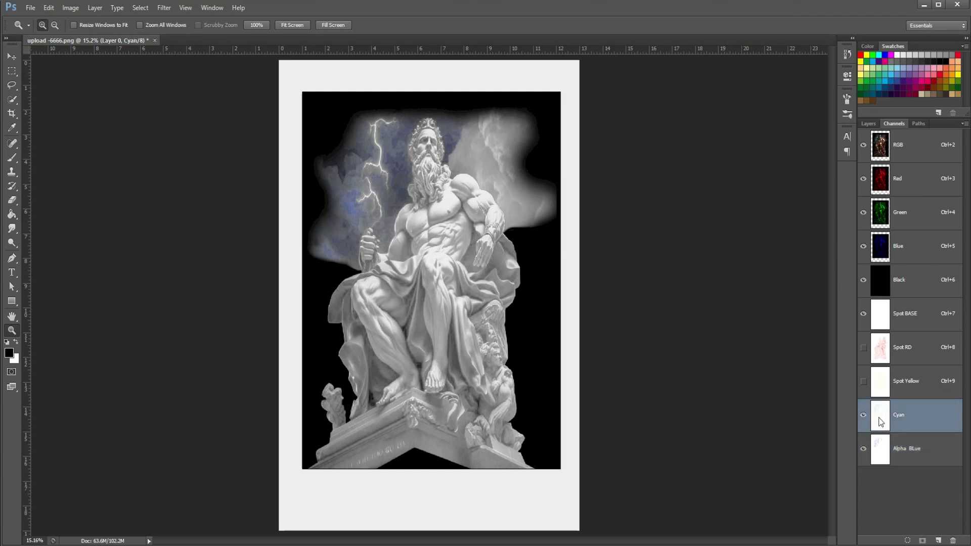
pyautogui.hotkey('ctrl', 'l')
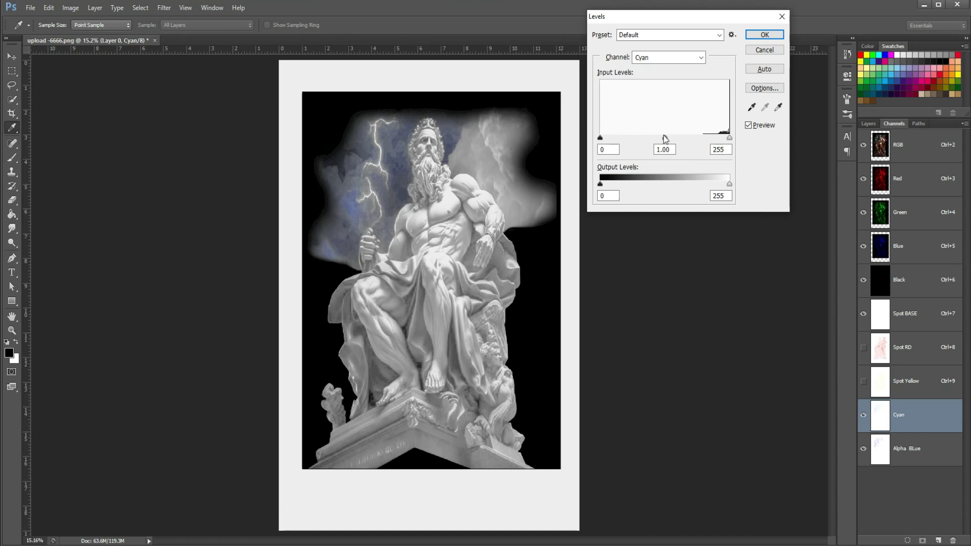
pyautogui.moveTo(664, 138)
pyautogui.mouseDown()
pyautogui.moveTo(604, 140)
pyautogui.moveTo(701, 139)
pyautogui.mouseUp()
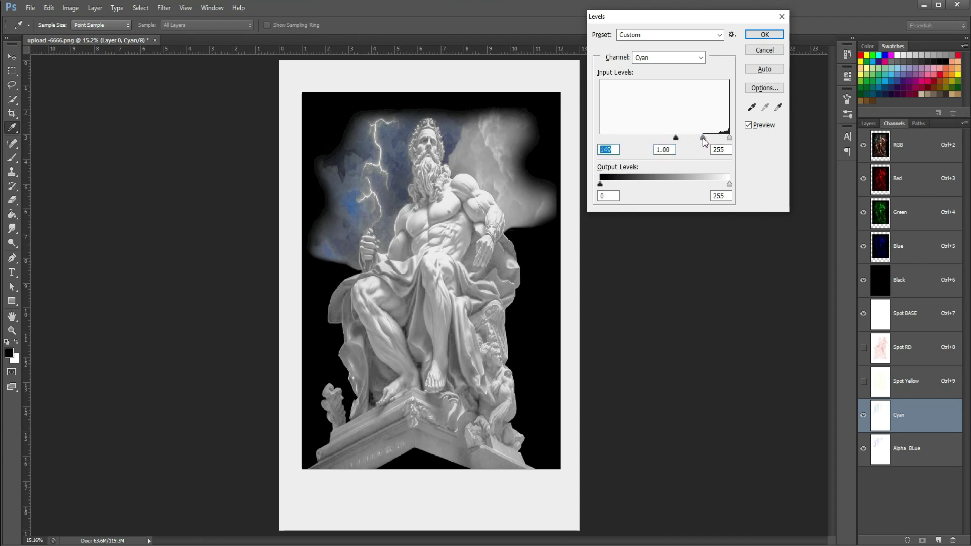
pyautogui.moveTo(702, 138); pyautogui.dragTo(706, 139)
pyautogui.click(706, 139)
pyautogui.moveTo(673, 140); pyautogui.dragTo(728, 138)
pyautogui.click(707, 137)
pyautogui.click(727, 139)
pyautogui.click(705, 138)
pyautogui.click(753, 32)
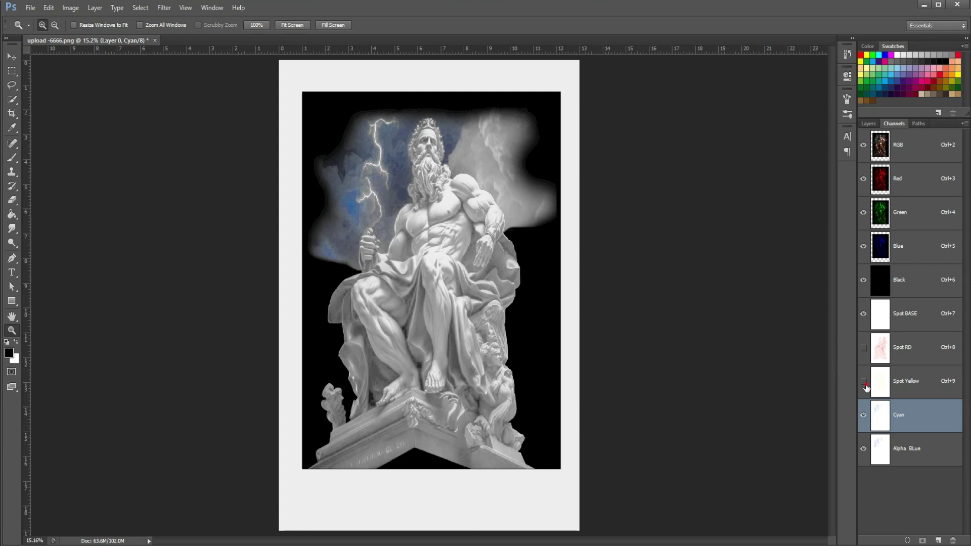
# Apply Levels to Spot Yellow at input values 43, 1.00 and 255.
pyautogui.click(927, 388)
pyautogui.hotkey('ctrl', 'l')
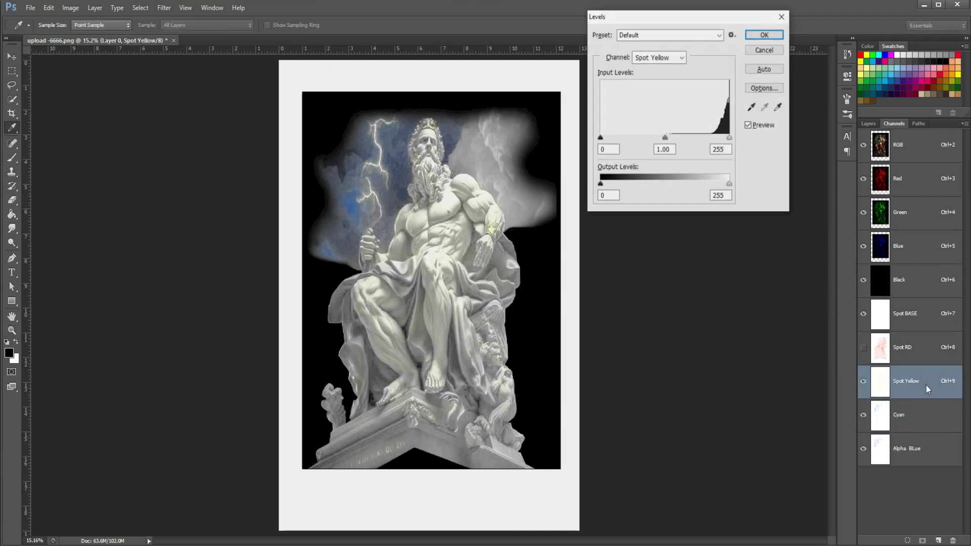
pyautogui.moveTo(666, 138); pyautogui.dragTo(622, 137)
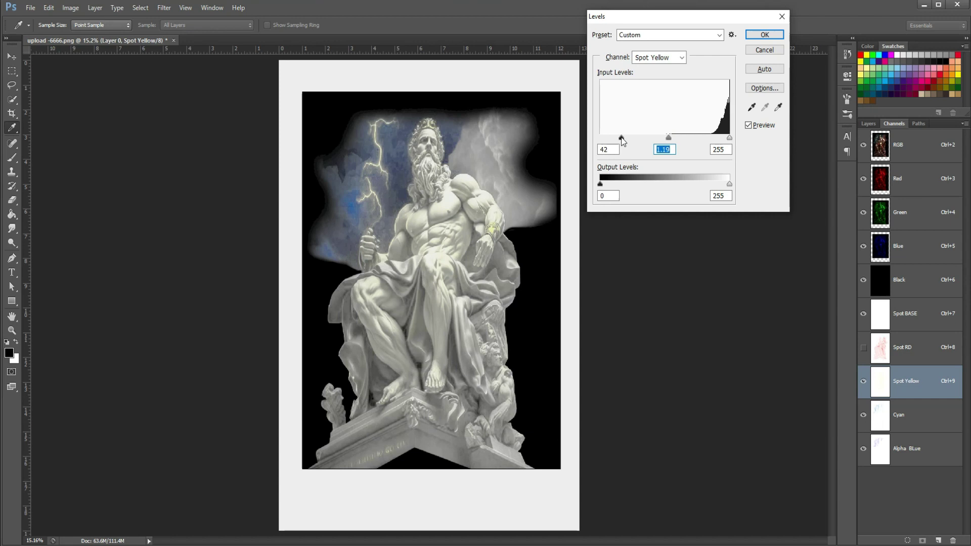
pyautogui.click(676, 138)
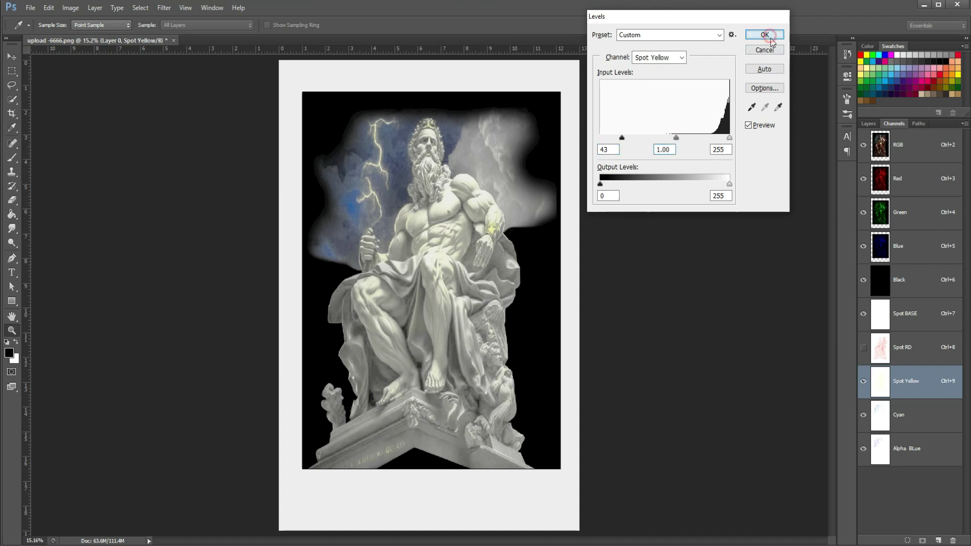
pyautogui.click(768, 36)
# Show Spot RD and apply Levels with black input 28 and midtone about 0.85.
pyautogui.click(863, 349)
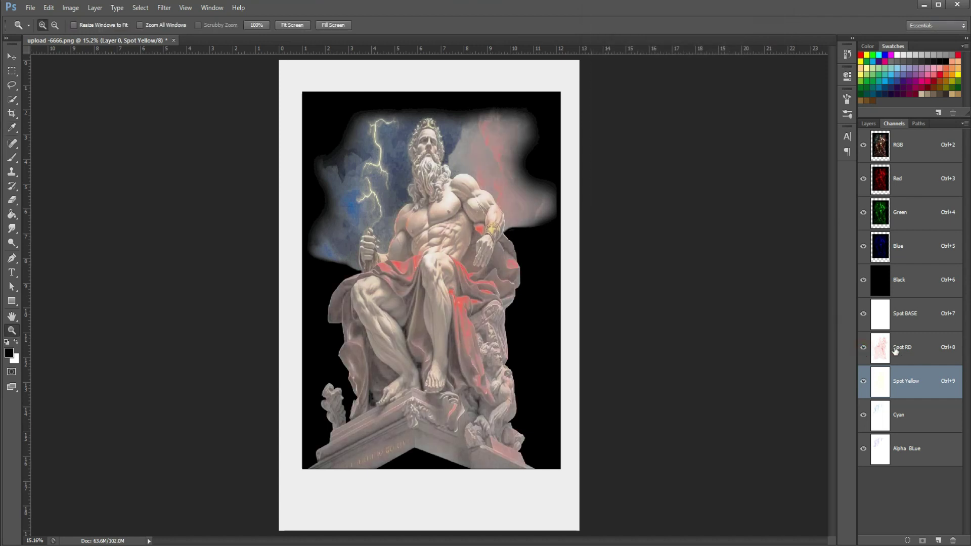
pyautogui.click(920, 349)
pyautogui.hotkey('ctrl', 'l')
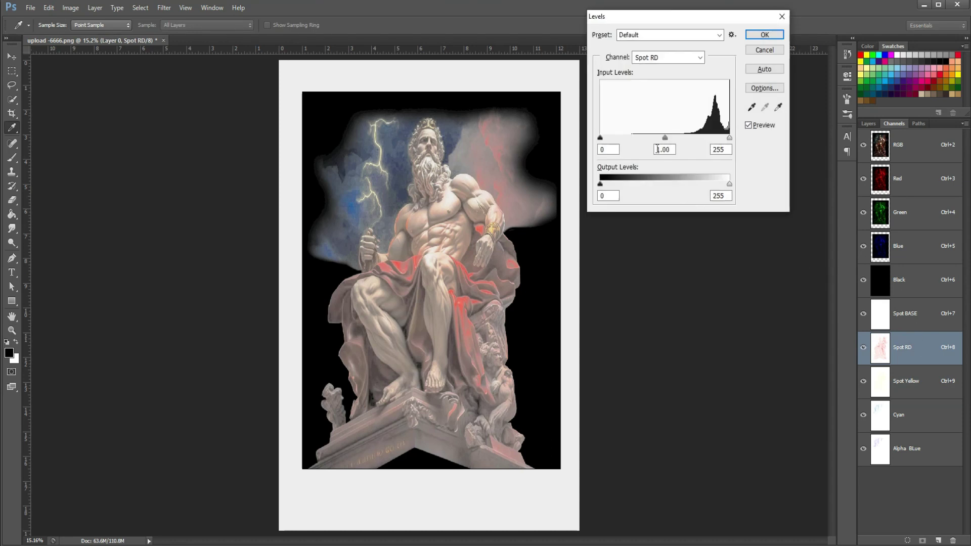
pyautogui.moveTo(600, 138); pyautogui.dragTo(602, 139)
pyautogui.moveTo(613, 139); pyautogui.dragTo(614, 138)
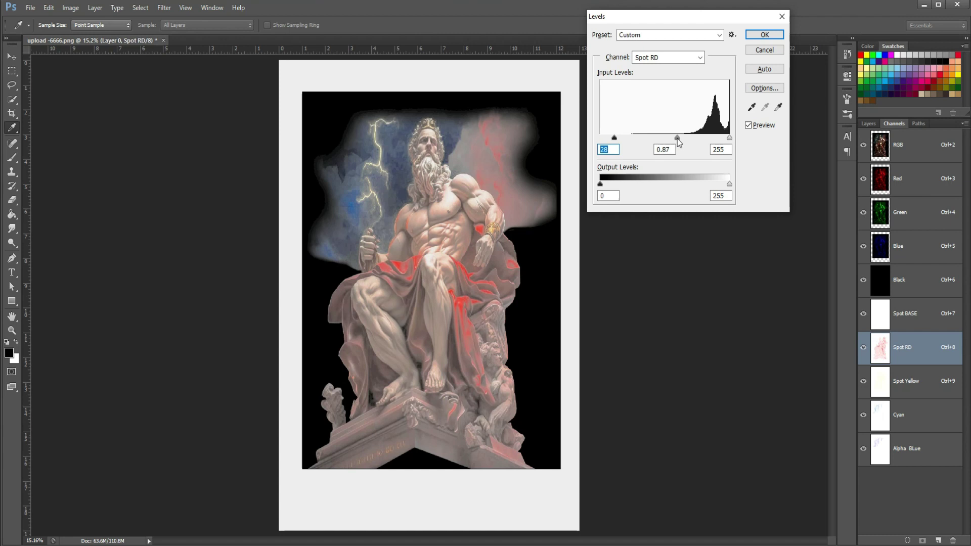
pyautogui.moveTo(678, 138); pyautogui.dragTo(678, 138)
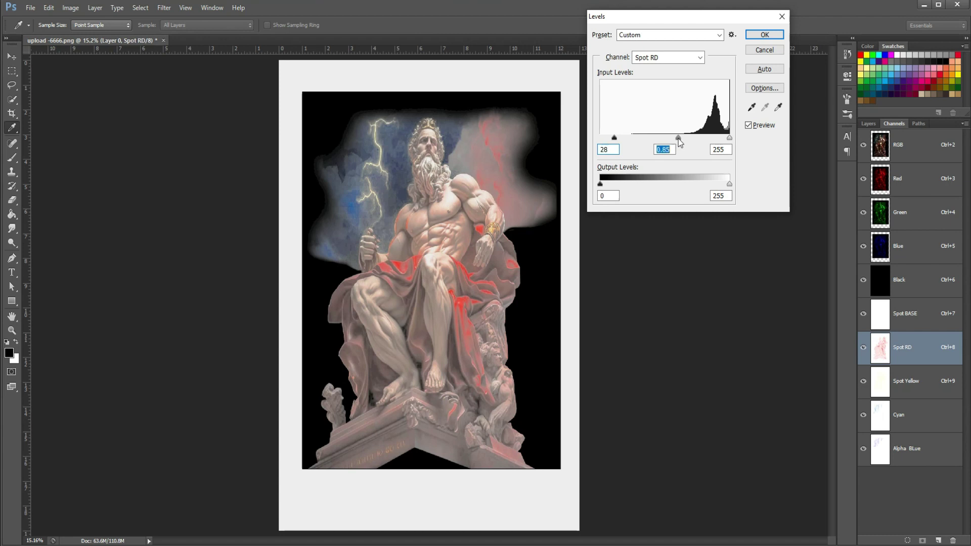
pyautogui.click(758, 36)
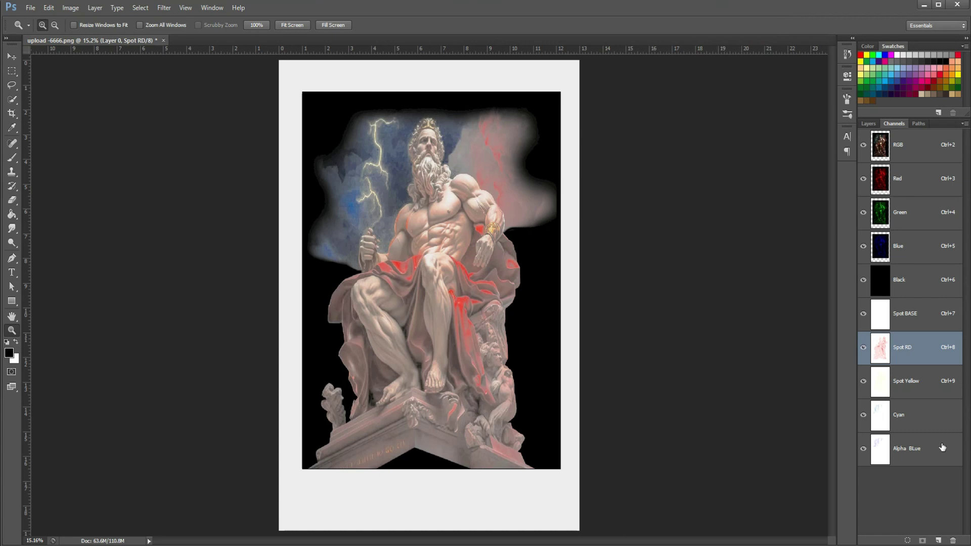
# Begin Spot BASE Levels, roughing in the midtone and white input and raising black to deepen shadows.
pyautogui.click(932, 316)
pyautogui.hotkey('ctrl', 'l')
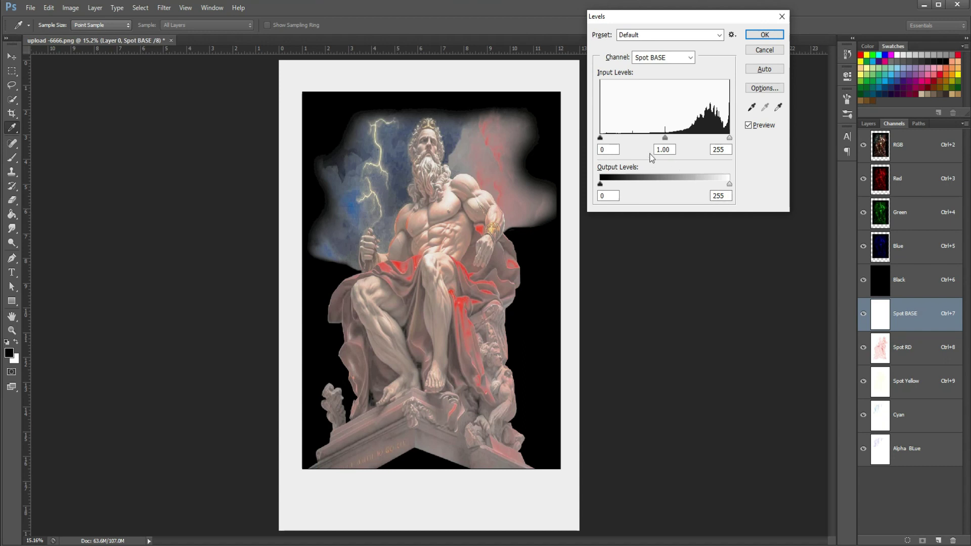
pyautogui.moveTo(665, 137)
pyautogui.mouseDown()
pyautogui.moveTo(645, 145)
pyautogui.moveTo(650, 155)
pyautogui.mouseUp()
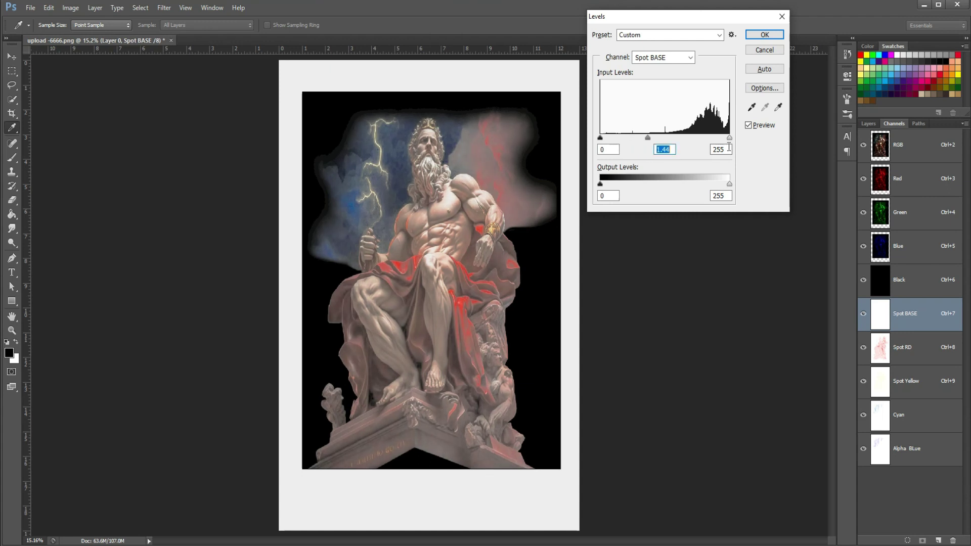
pyautogui.moveTo(729, 139); pyautogui.dragTo(728, 139)
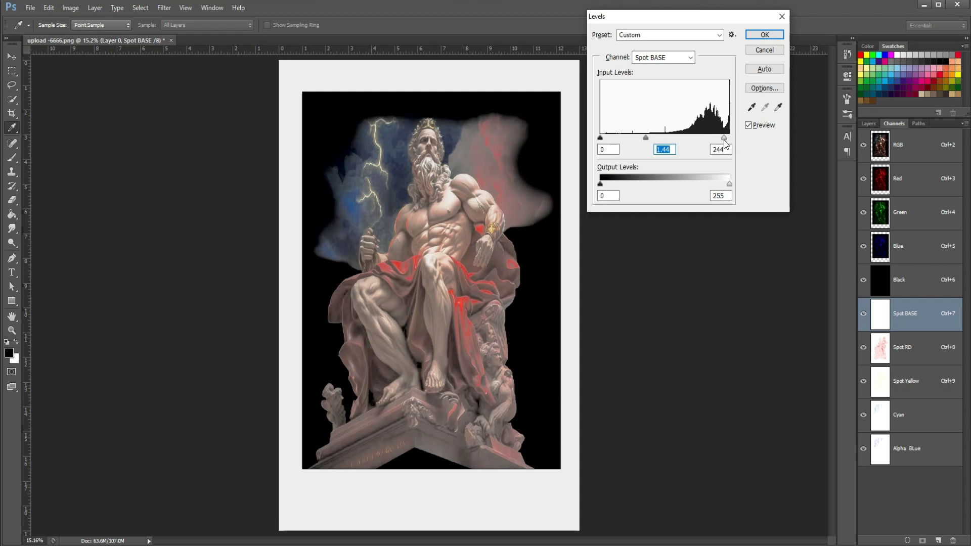
pyautogui.moveTo(727, 141); pyautogui.dragTo(729, 143)
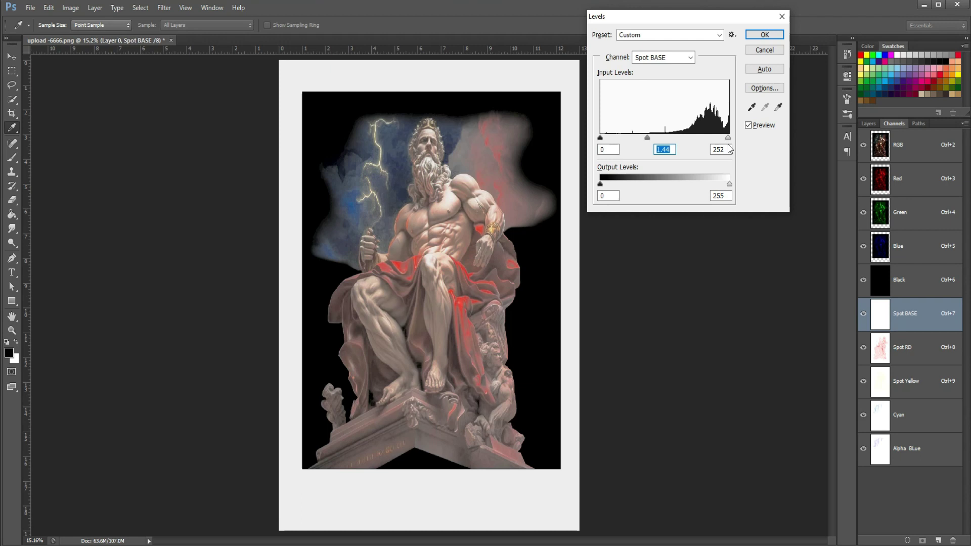
pyautogui.click(729, 148)
pyautogui.moveTo(600, 138)
pyautogui.mouseDown()
pyautogui.moveTo(654, 138)
pyautogui.moveTo(640, 152)
pyautogui.mouseUp()
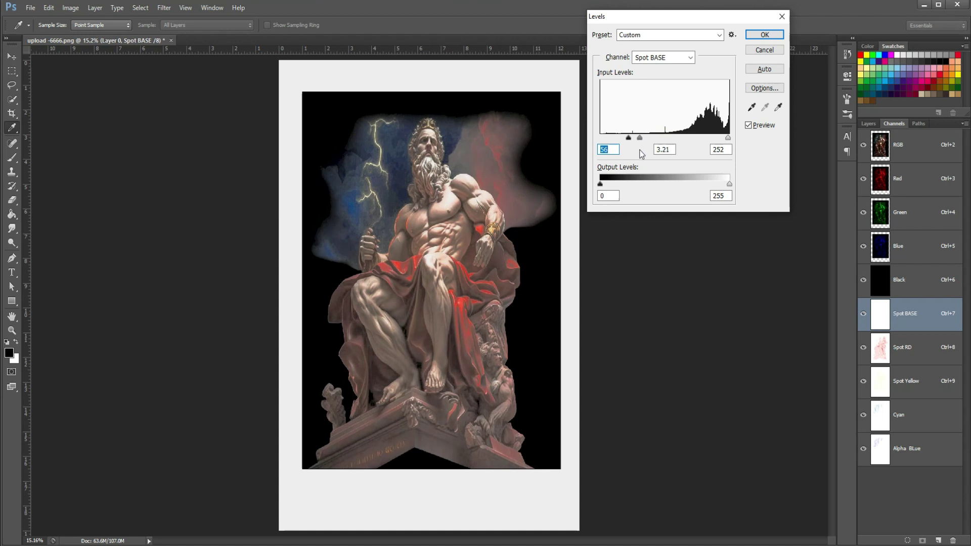
# Finish Spot BASE Levels at black 56, midtone about 2.71 and white 241.
pyautogui.moveTo(641, 154); pyautogui.dragTo(653, 154)
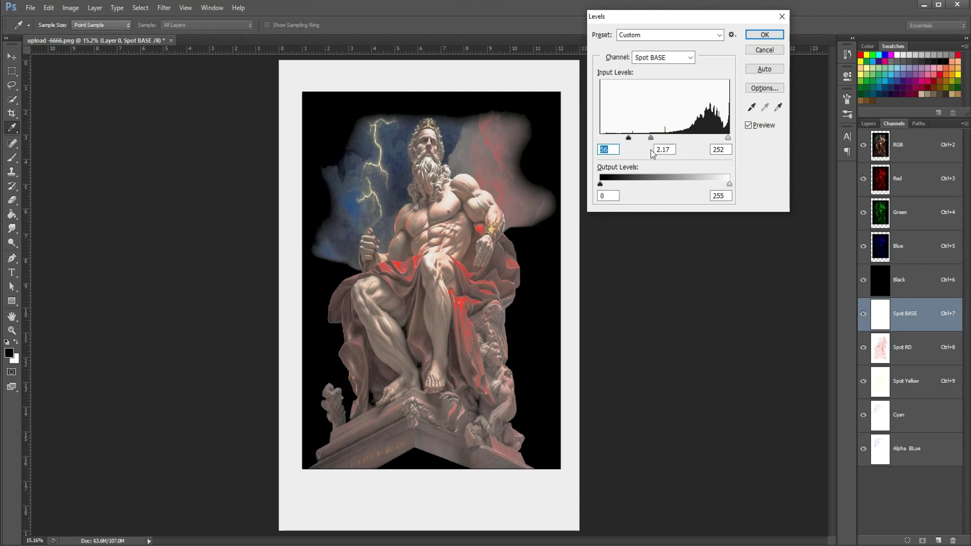
pyautogui.moveTo(727, 138); pyautogui.dragTo(719, 140)
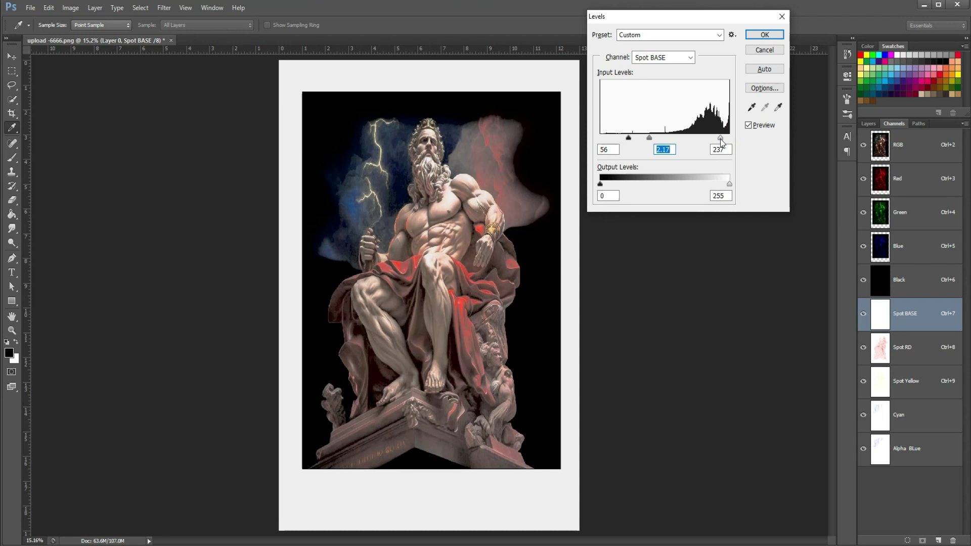
pyautogui.moveTo(721, 139); pyautogui.dragTo(723, 144)
pyautogui.press('Tab')
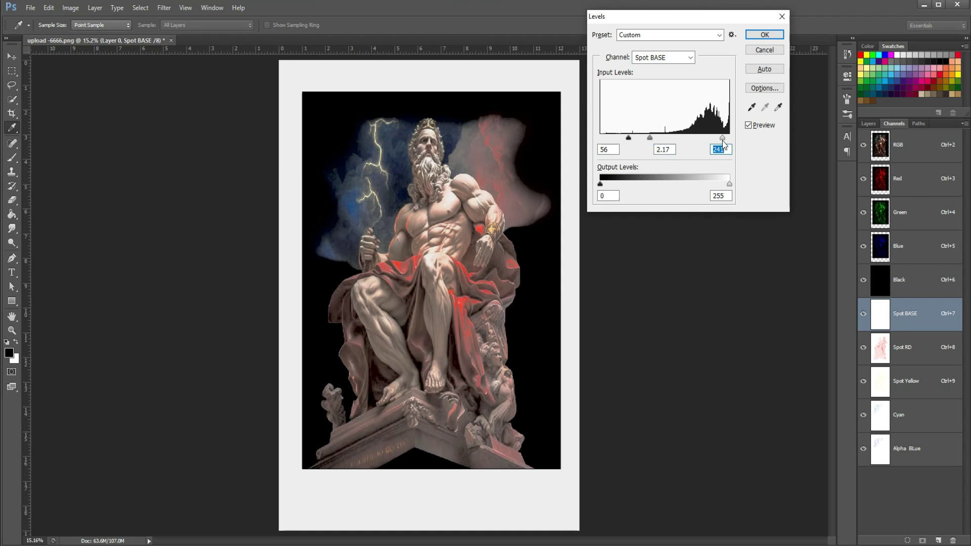
pyautogui.moveTo(650, 138)
pyautogui.mouseDown()
pyautogui.moveTo(663, 138)
pyautogui.moveTo(640, 138)
pyautogui.moveTo(644, 153)
pyautogui.mouseUp()
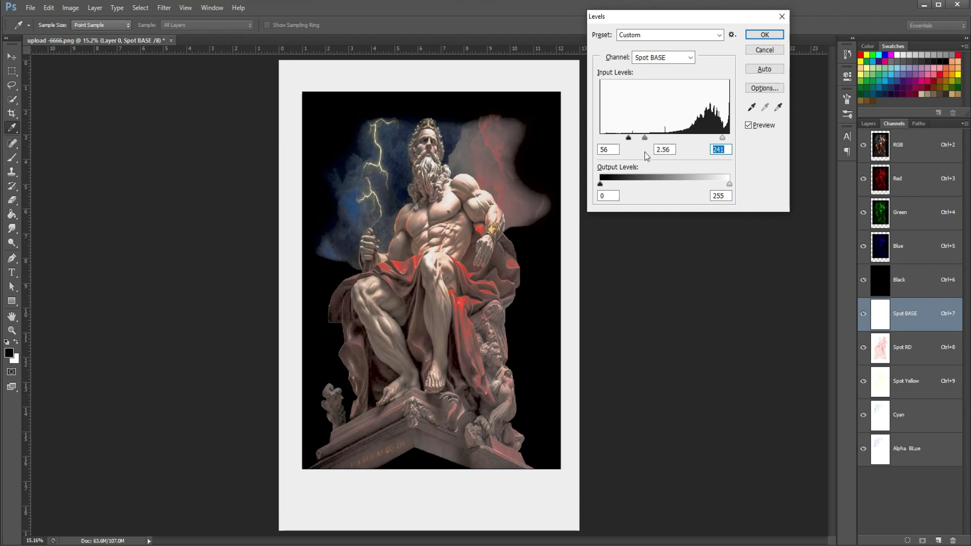
pyautogui.moveTo(646, 155); pyautogui.dragTo(644, 160)
pyautogui.click(764, 34)
pyautogui.press('z')
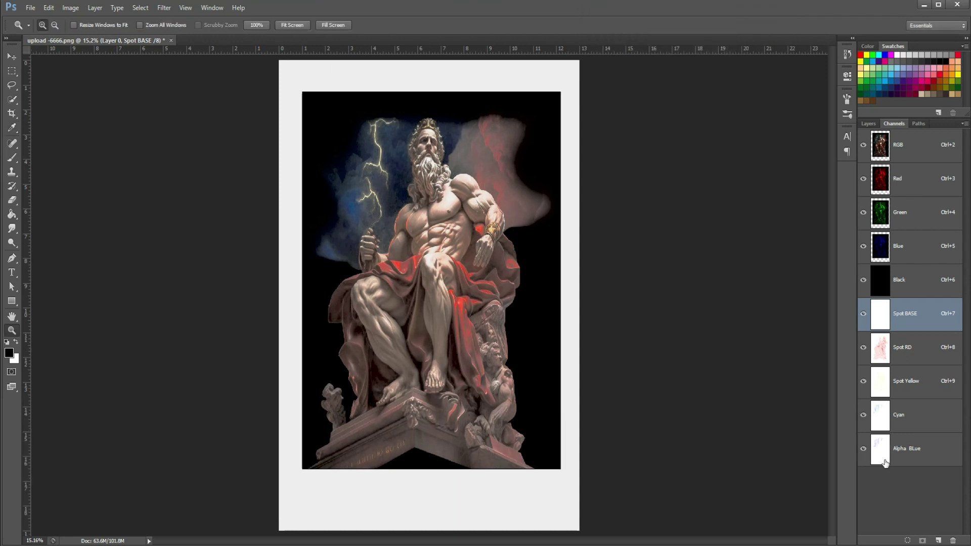
# Make Black the active channel and hide the Red, Green, Blue and all spot channels.
pyautogui.click(924, 281)
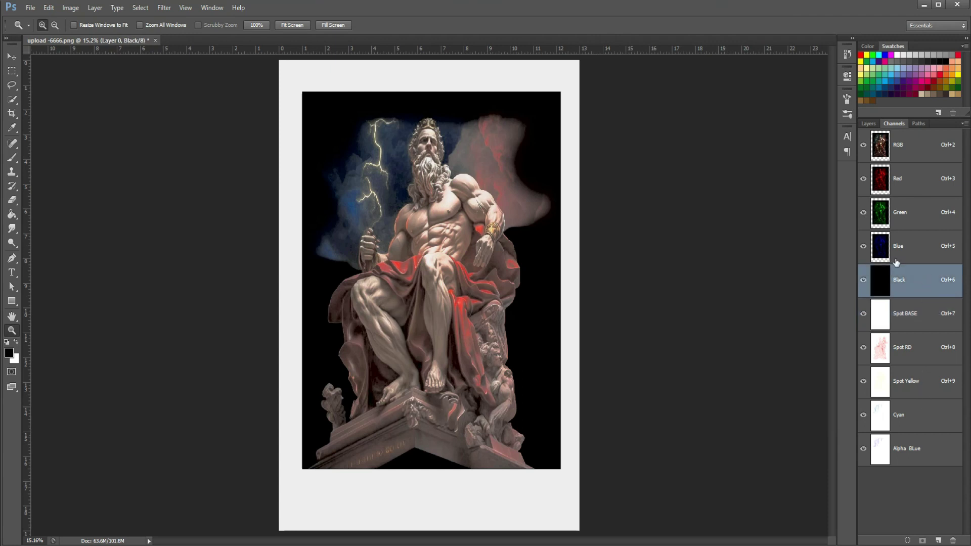
pyautogui.click(930, 158)
pyautogui.click(864, 246)
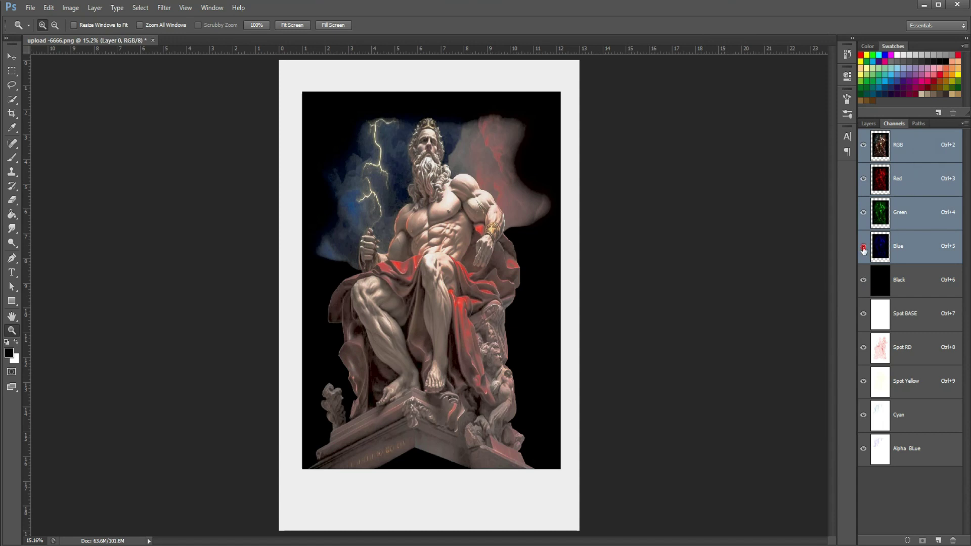
pyautogui.click(863, 213)
pyautogui.click(863, 178)
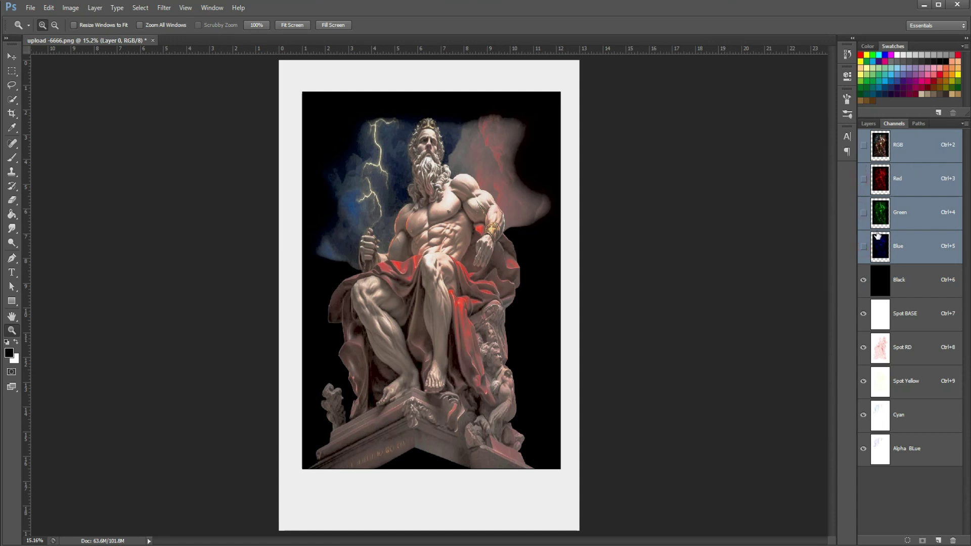
pyautogui.click(907, 283)
pyautogui.click(863, 449)
pyautogui.click(863, 415)
pyautogui.click(863, 381)
pyautogui.click(864, 348)
pyautogui.click(864, 314)
# Turn all five spot channels back on, toggling Spot RD, Spot Yellow and Cyan to compare.
pyautogui.click(863, 449)
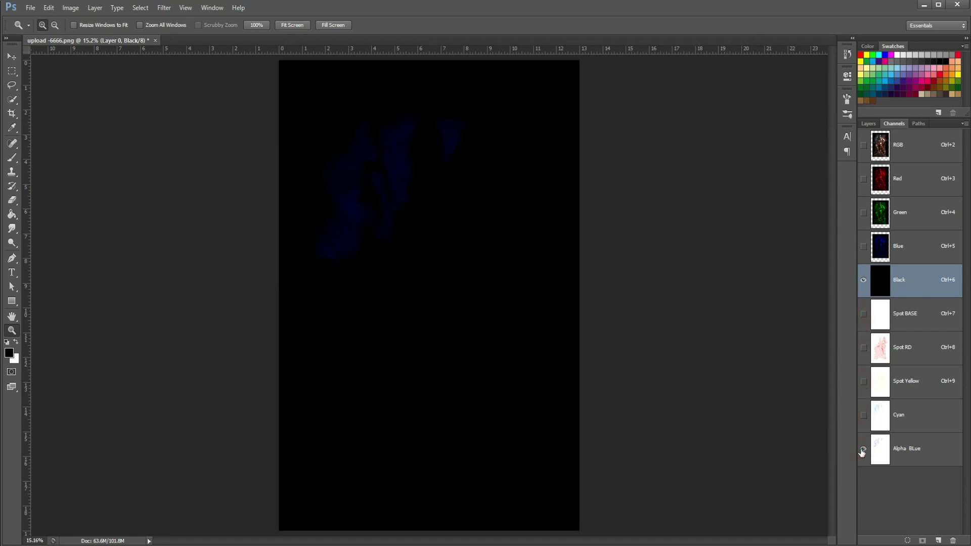
pyautogui.click(863, 314)
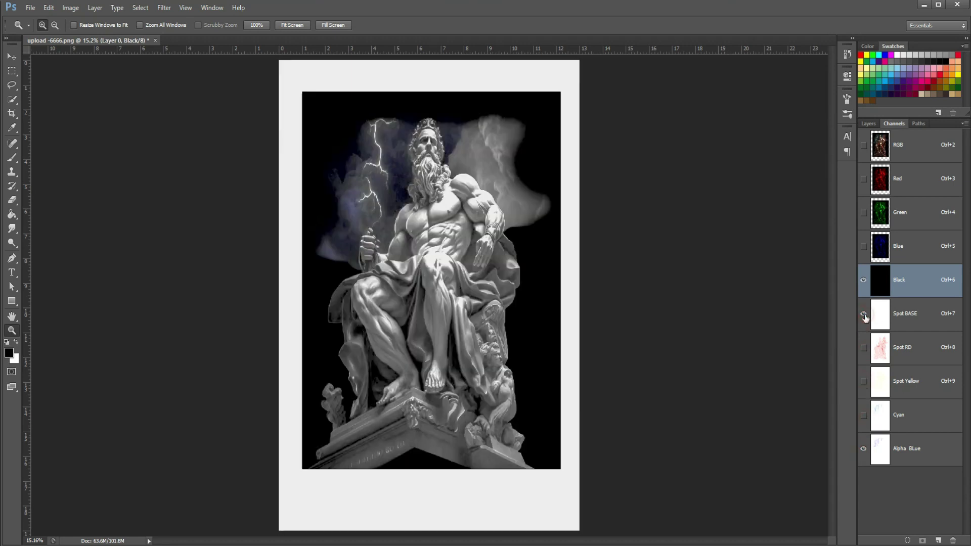
pyautogui.click(864, 415)
pyautogui.click(863, 381)
pyautogui.click(863, 347)
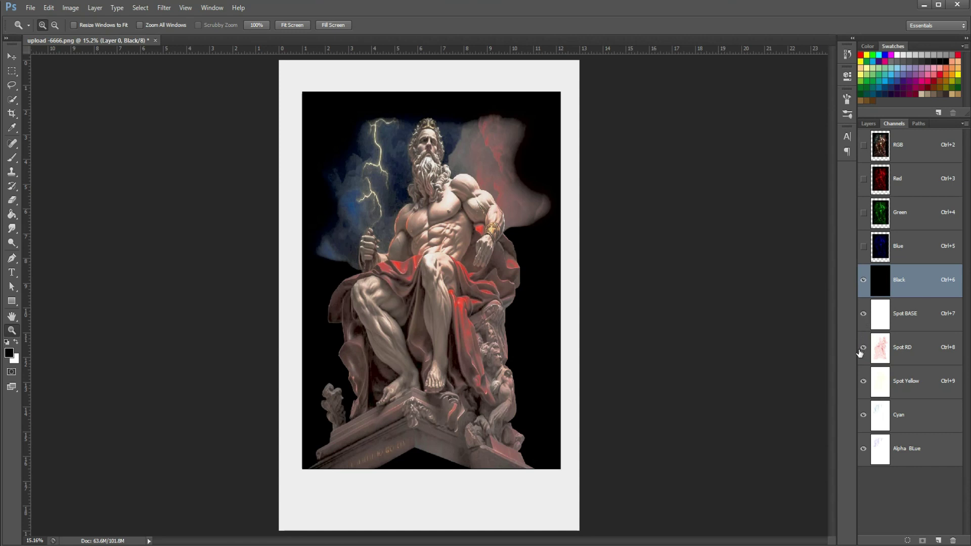
pyautogui.click(863, 349)
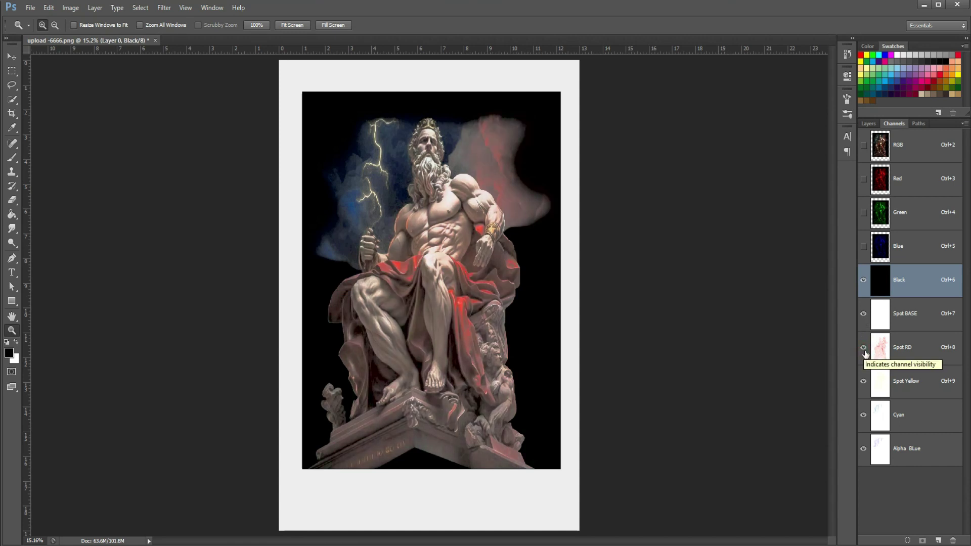
pyautogui.click(863, 382)
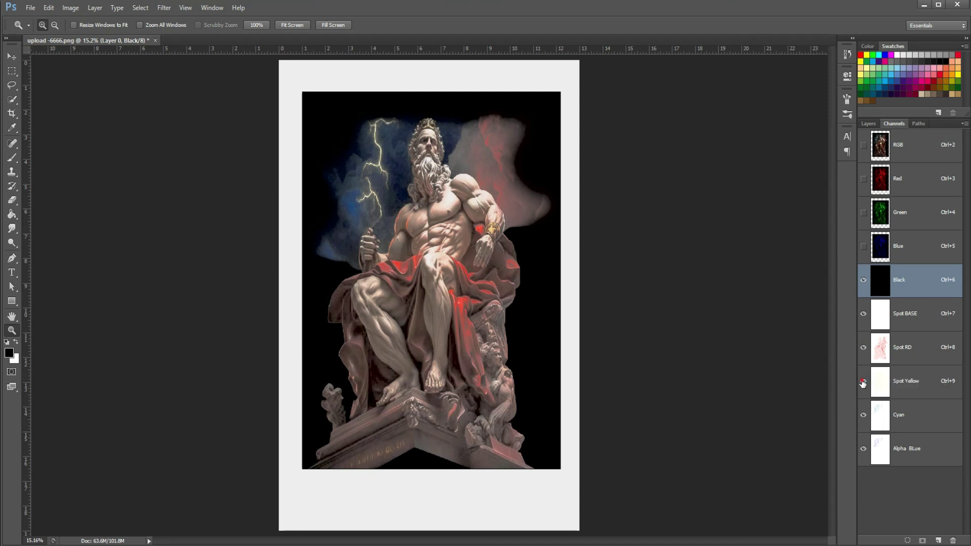
pyautogui.click(864, 415)
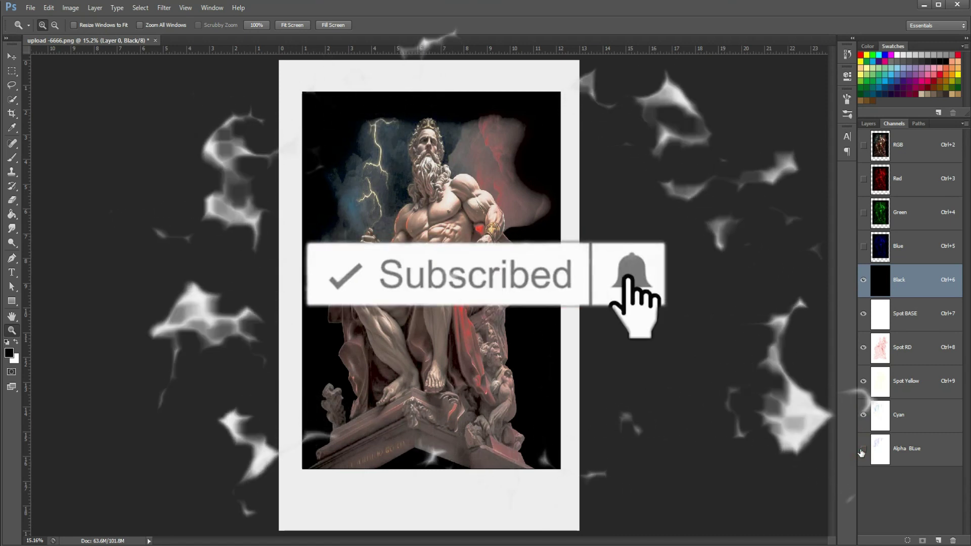
pyautogui.click(863, 449)
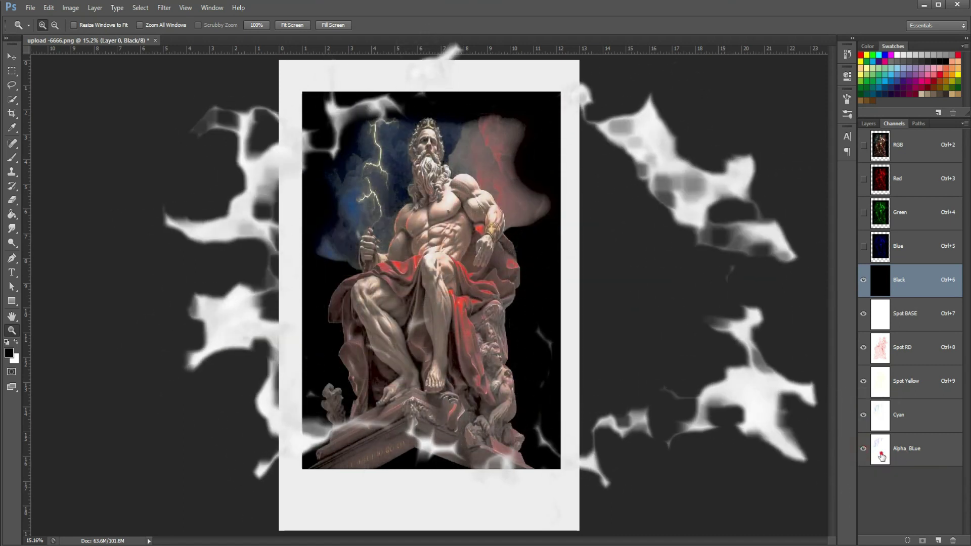
# Brighten Alpha BLue's midtones with Levels, testing gamma between about 0.83 and 2.40.
pyautogui.click(905, 452)
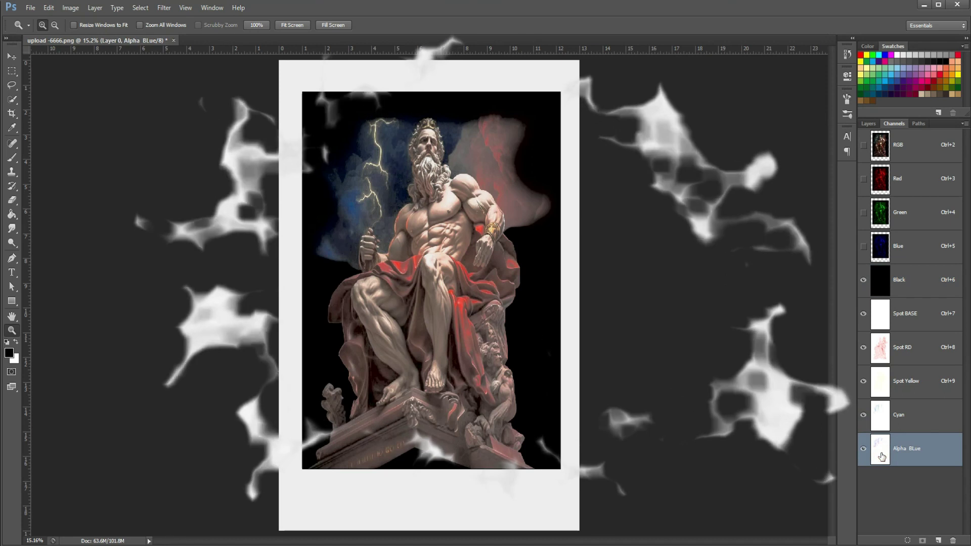
pyautogui.hotkey('ctrl', 'l')
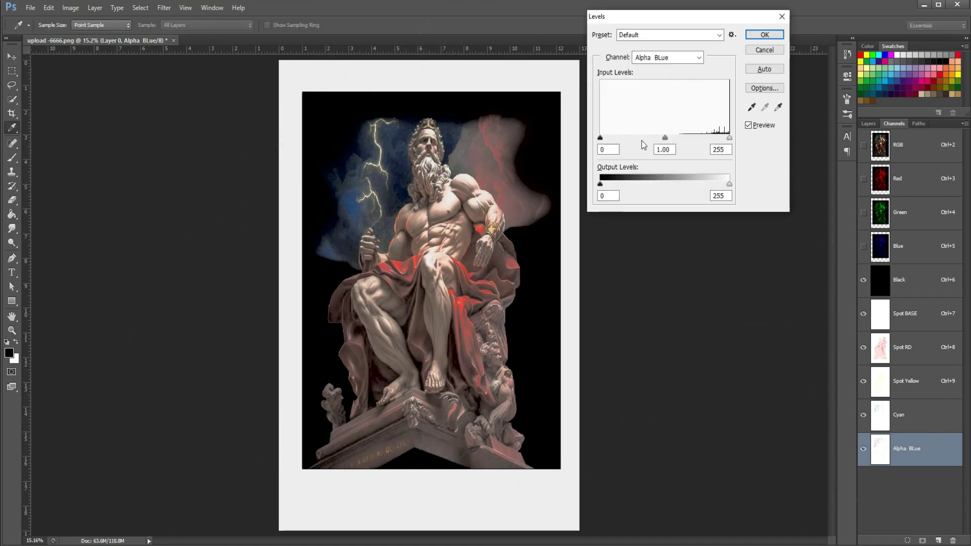
pyautogui.click(665, 138)
pyautogui.moveTo(652, 145)
pyautogui.mouseDown()
pyautogui.moveTo(625, 163)
pyautogui.moveTo(643, 167)
pyautogui.moveTo(612, 172)
pyautogui.moveTo(681, 171)
pyautogui.moveTo(656, 177)
pyautogui.moveTo(636, 203)
pyautogui.mouseUp()
pyautogui.click(755, 43)
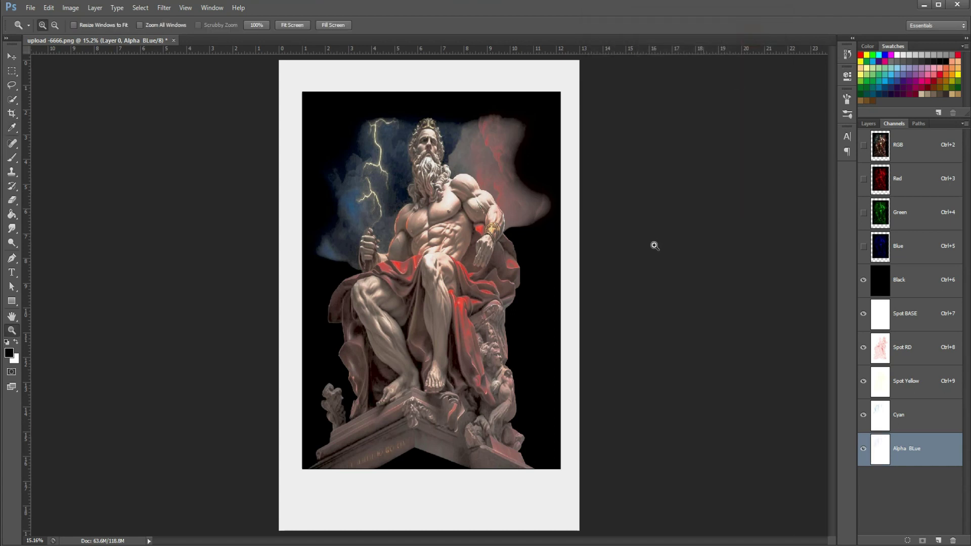
# Select Spot Yellow and apply Levels with shadow input 18 and midtone 0.71.
pyautogui.click(919, 282)
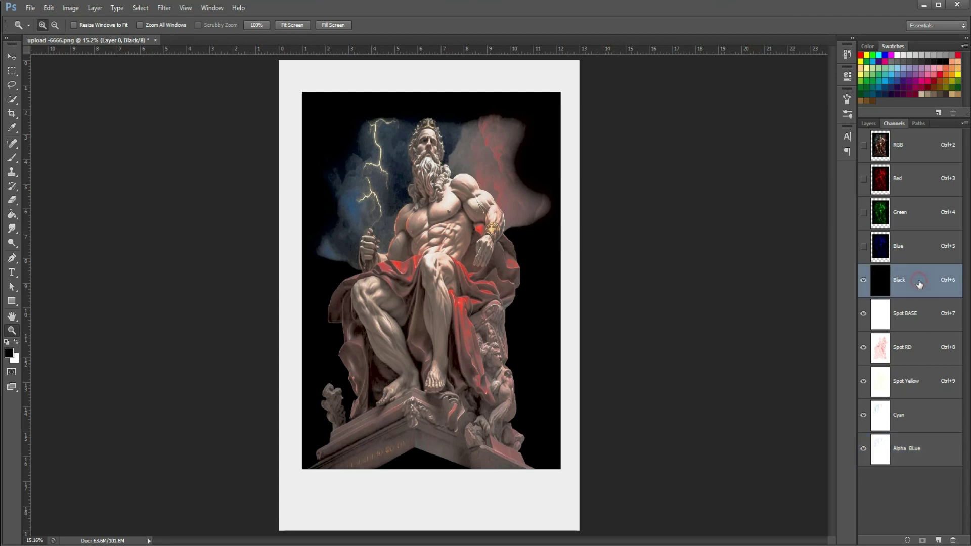
pyautogui.click(924, 328)
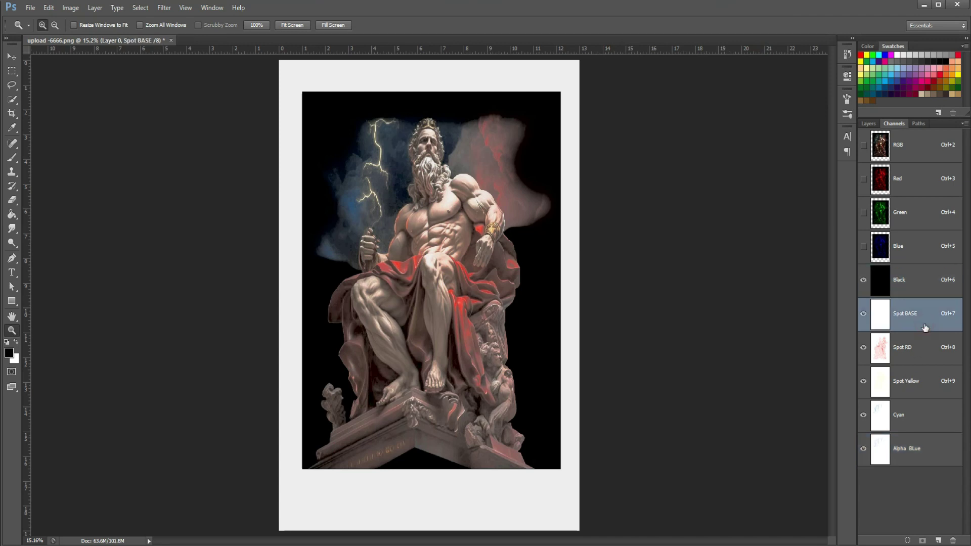
pyautogui.click(925, 357)
pyautogui.click(924, 380)
pyautogui.press('i')
pyautogui.hotkey('ctrl', 'l')
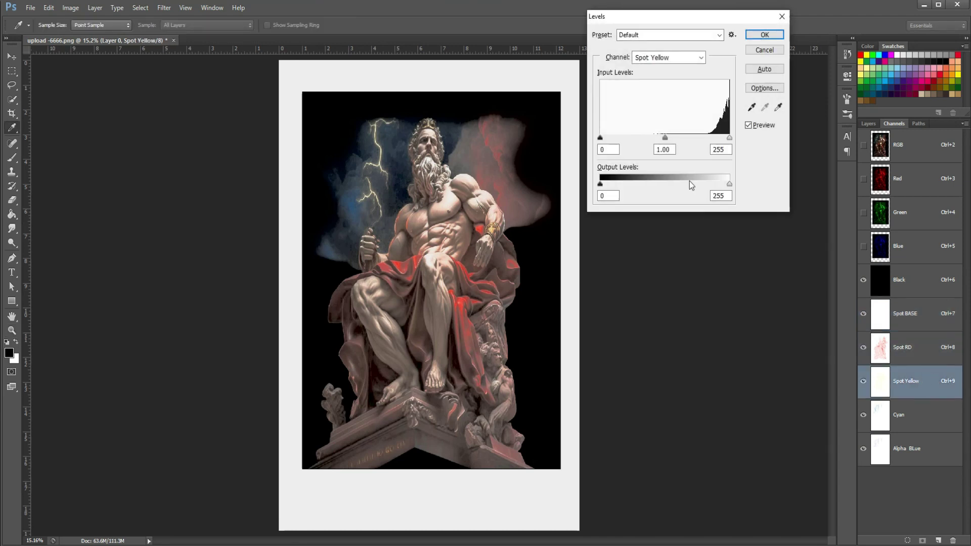
pyautogui.click(665, 138)
pyautogui.moveTo(666, 137); pyautogui.dragTo(671, 138)
pyautogui.press('Tab')
pyautogui.moveTo(690, 138); pyautogui.dragTo(683, 139)
pyautogui.moveTo(600, 139); pyautogui.dragTo(609, 139)
pyautogui.click(610, 139)
pyautogui.click(758, 35)
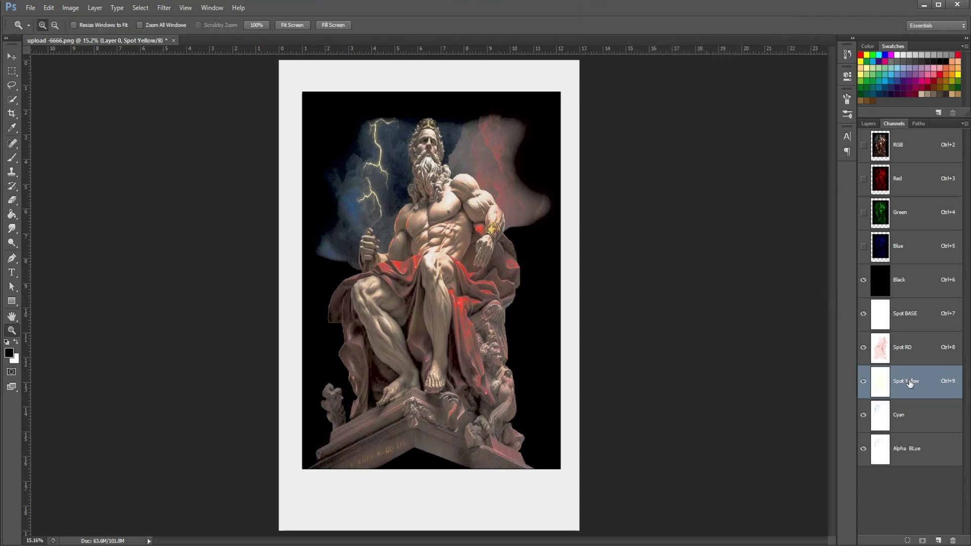
# Give the Spot RD channel a second Levels pass: black input 30, midtone about 0.96.
pyautogui.click(919, 356)
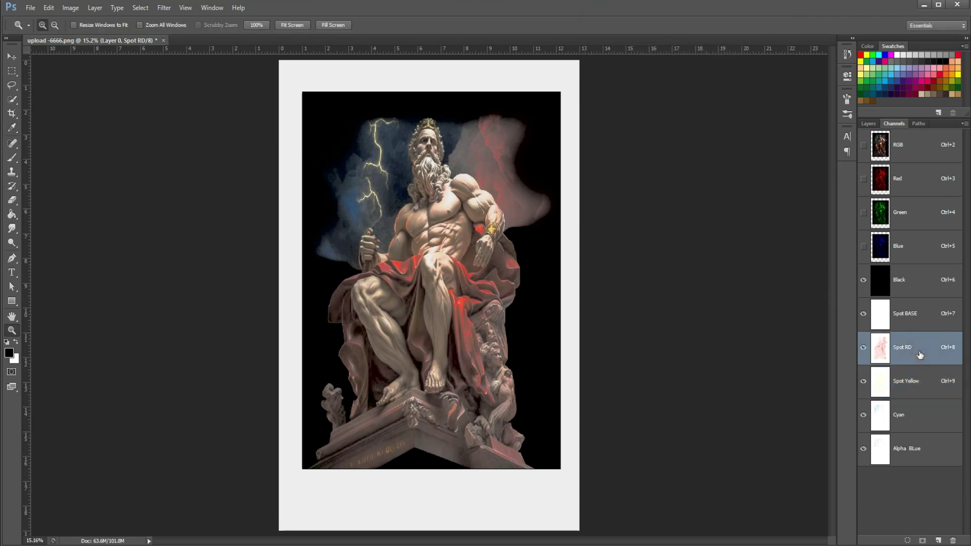
pyautogui.click(920, 417)
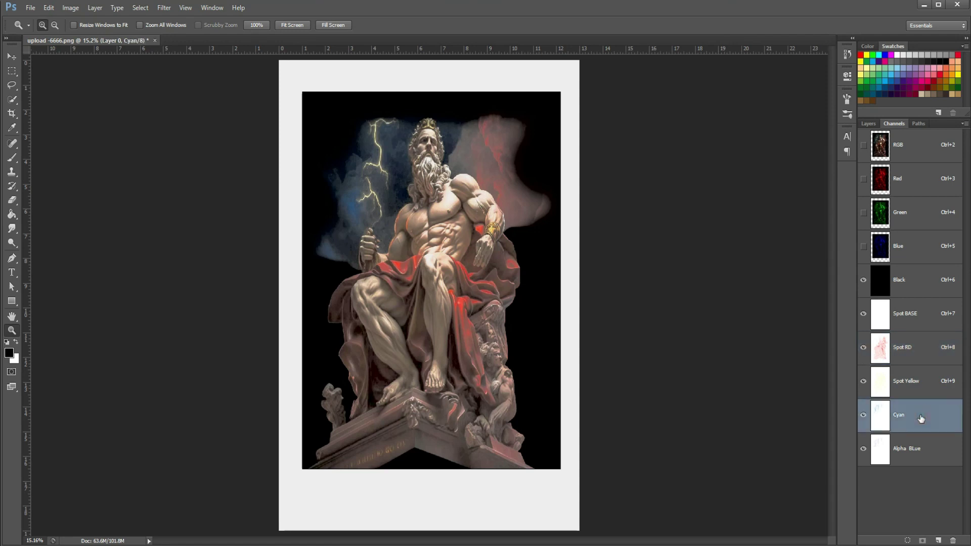
pyautogui.click(922, 396)
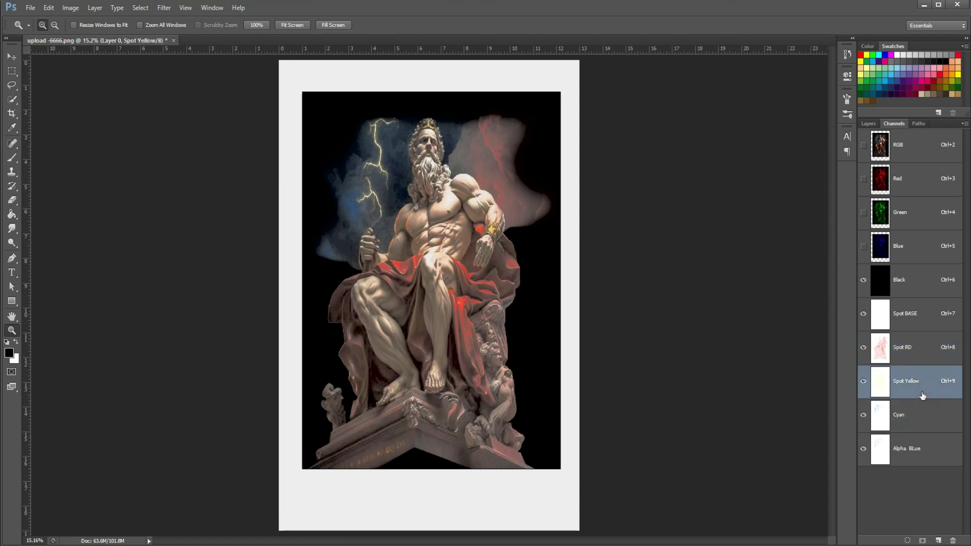
pyautogui.click(927, 358)
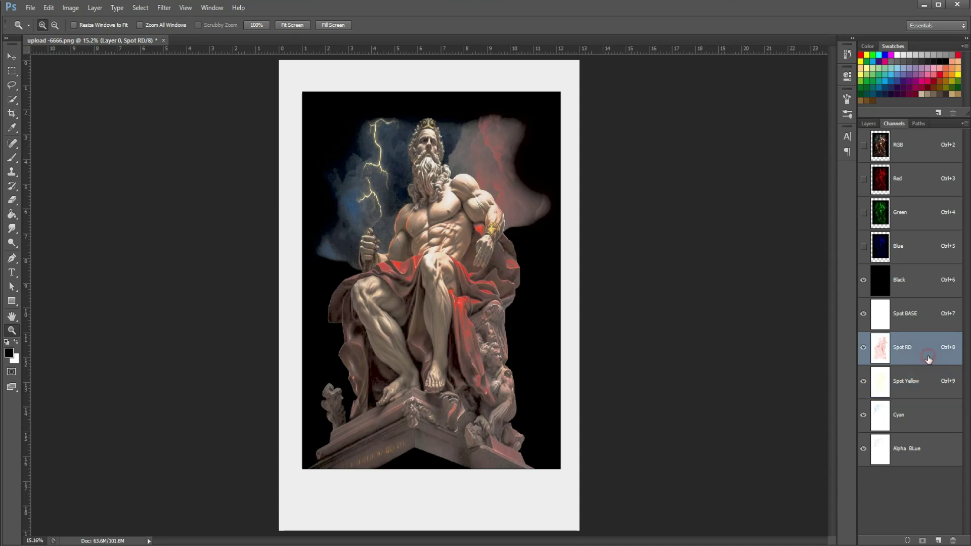
pyautogui.hotkey('ctrl', 'l')
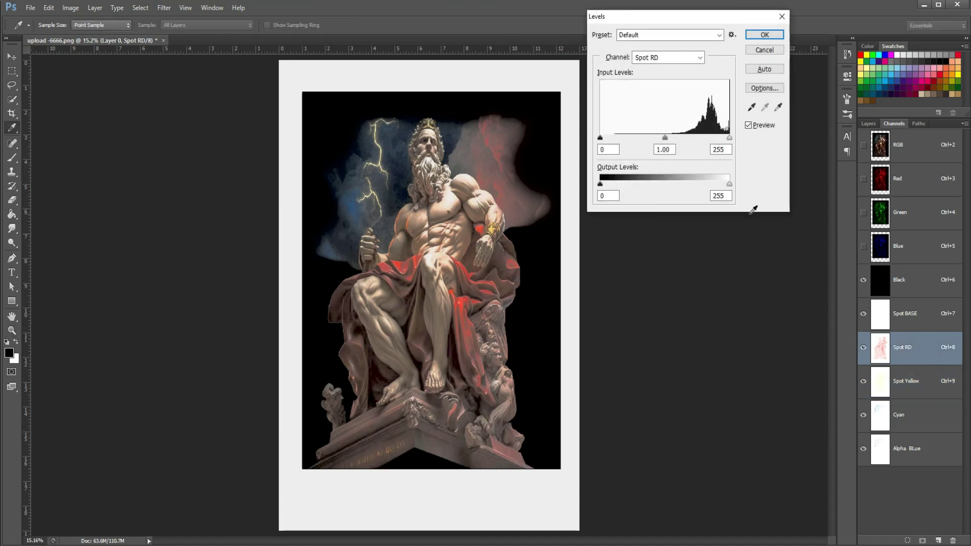
pyautogui.moveTo(664, 139)
pyautogui.mouseDown()
pyautogui.moveTo(608, 138)
pyautogui.moveTo(669, 142)
pyautogui.mouseUp()
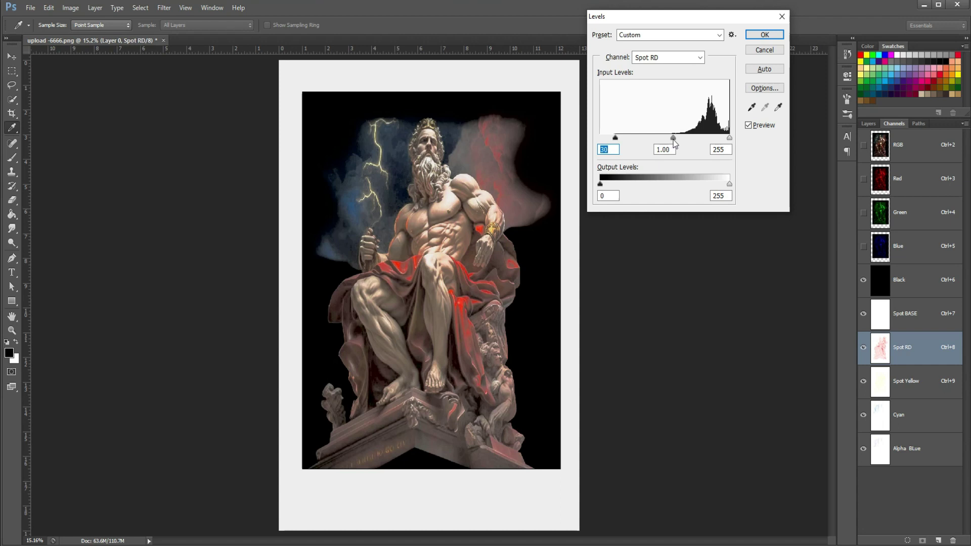
pyautogui.moveTo(673, 141); pyautogui.dragTo(674, 140)
pyautogui.click(764, 35)
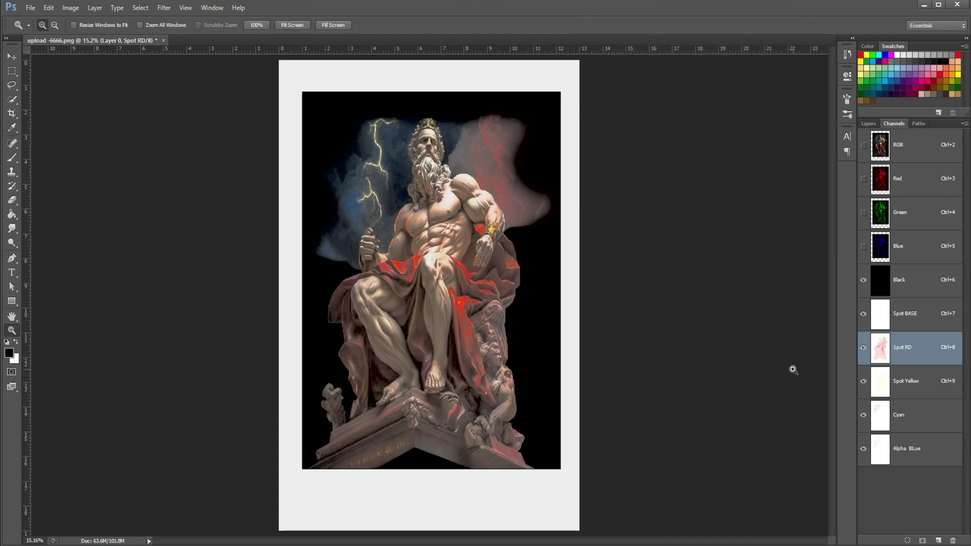
# Make Cyan the active channel after checking Spot BASE and Spot Yellow.
pyautogui.click(939, 319)
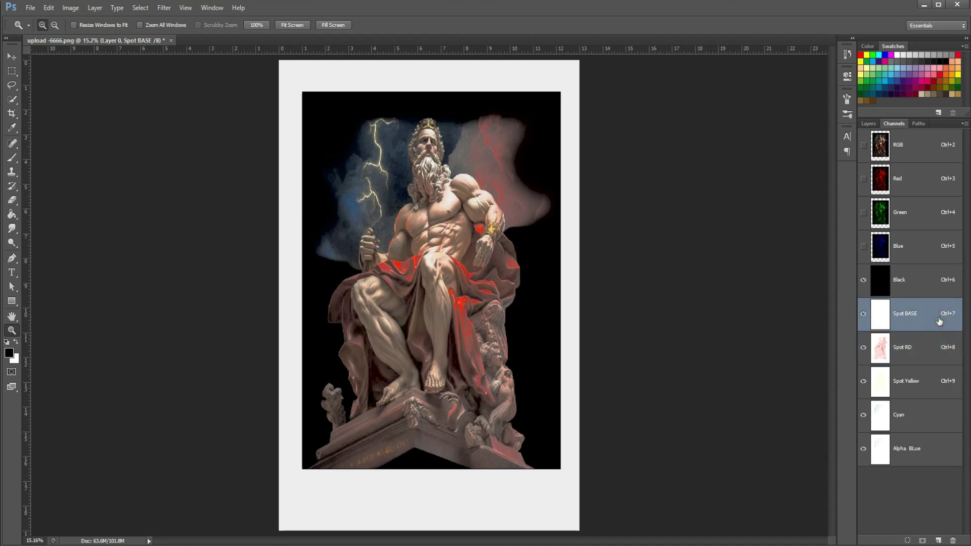
pyautogui.click(935, 385)
pyautogui.click(931, 419)
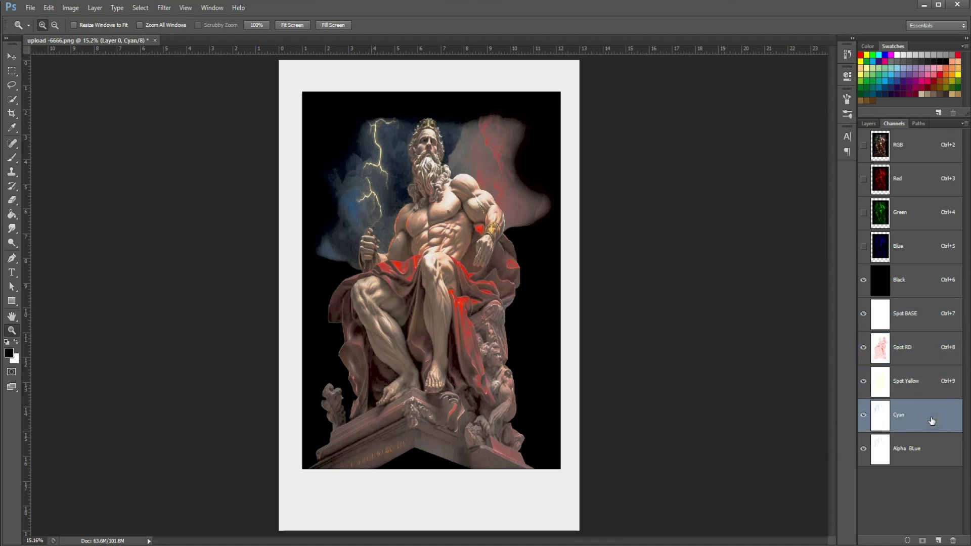
pyautogui.press('i')
# Apply Levels to Cyan with black input 15 and midtone 0.93.
pyautogui.hotkey('ctrl', 'l')
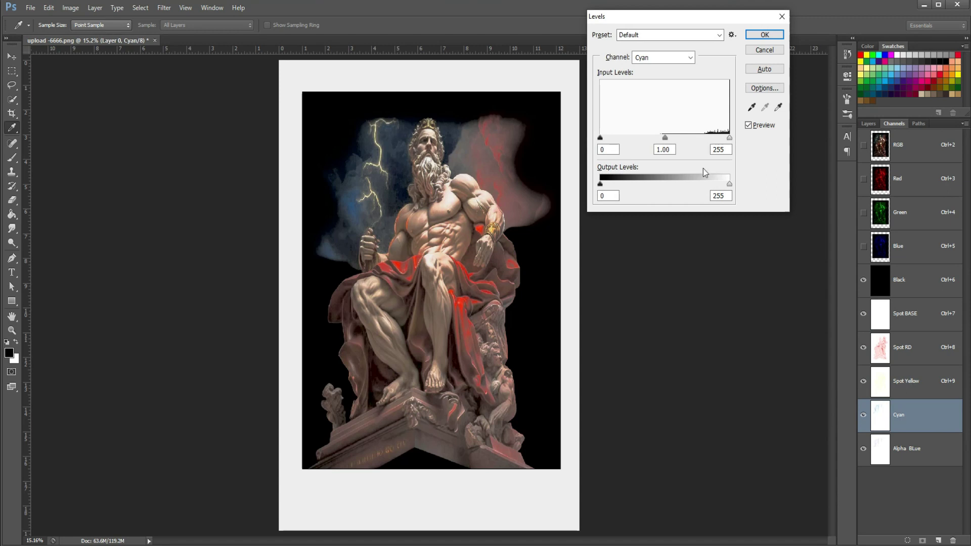
pyautogui.click(675, 150)
pyautogui.click(665, 138)
pyautogui.moveTo(665, 140); pyautogui.dragTo(663, 140)
pyautogui.moveTo(667, 141); pyautogui.dragTo(669, 143)
pyautogui.doubleClick(664, 149)
pyautogui.moveTo(600, 137); pyautogui.dragTo(604, 137)
pyautogui.moveTo(607, 137); pyautogui.dragTo(607, 137)
pyautogui.click(764, 35)
pyautogui.press('z')
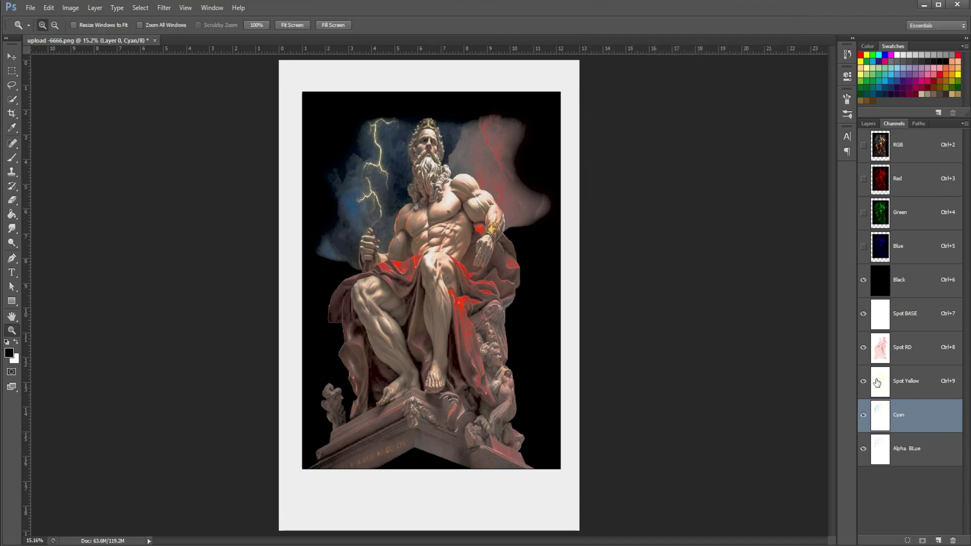
pyautogui.click(924, 281)
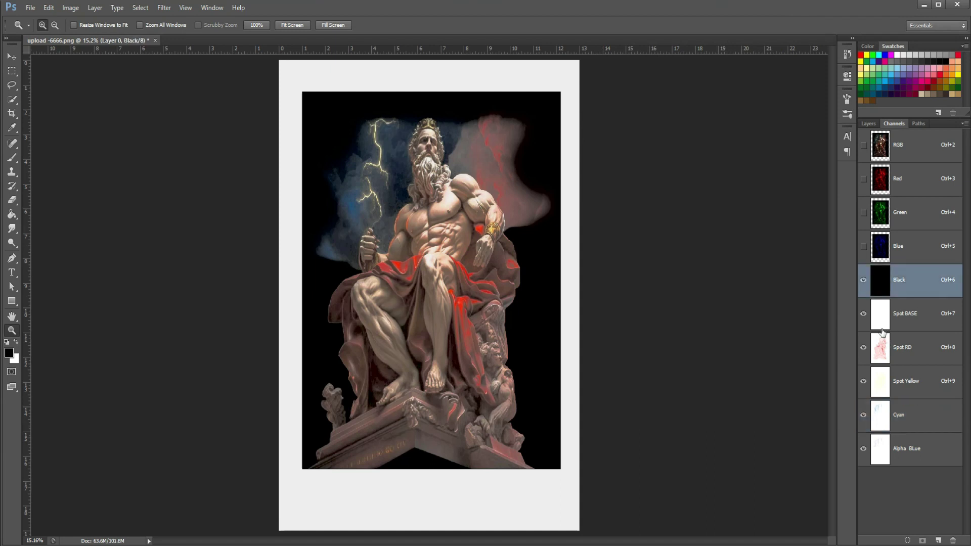
pyautogui.click(864, 448)
pyautogui.click(863, 415)
pyautogui.click(864, 382)
pyautogui.click(864, 348)
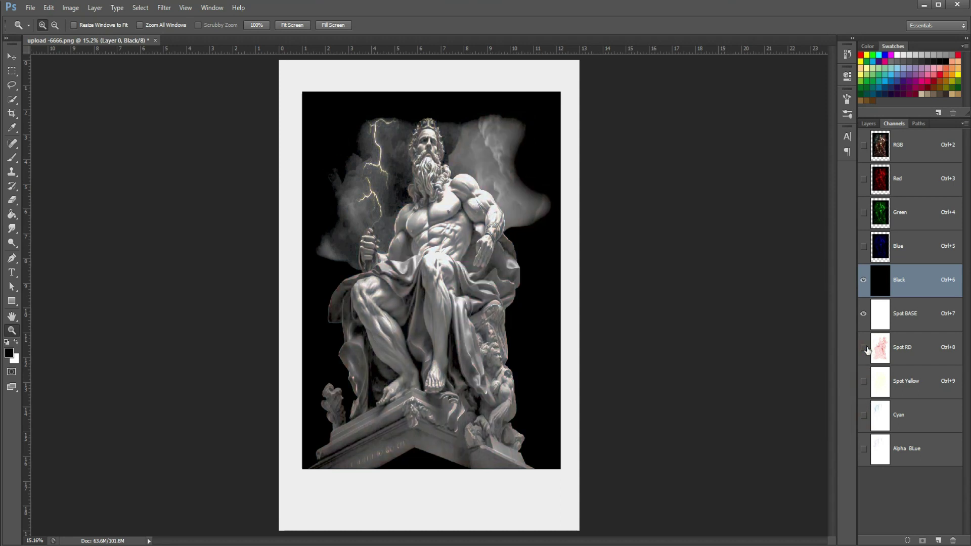
pyautogui.click(863, 315)
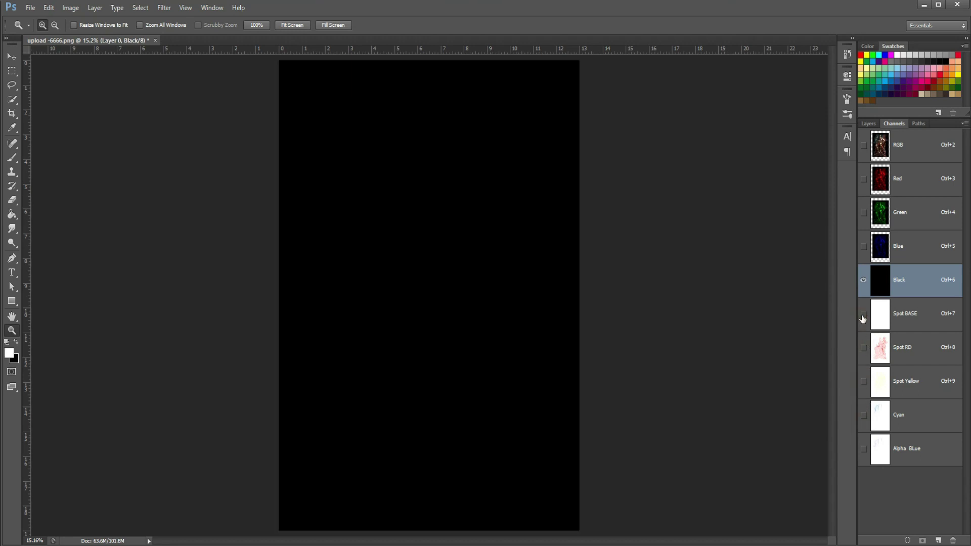
pyautogui.click(863, 315)
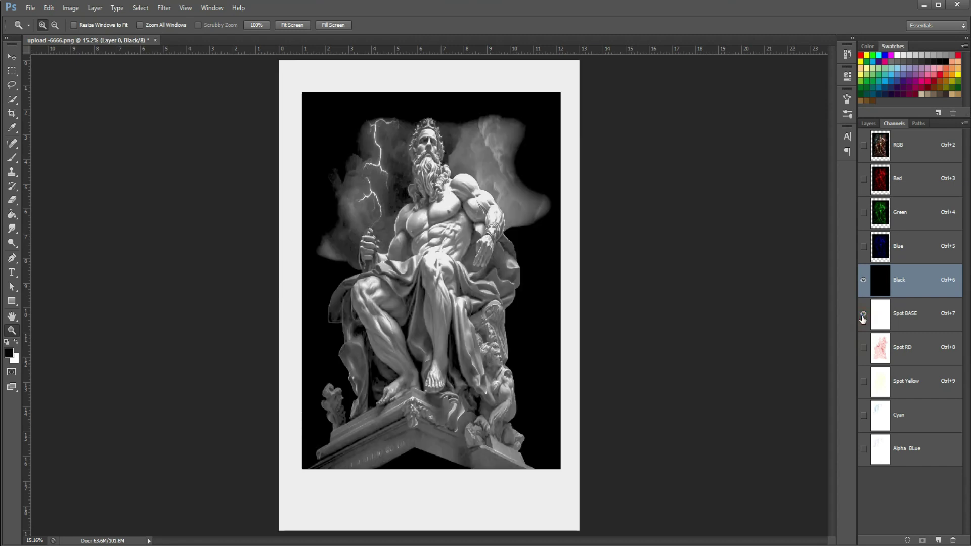
pyautogui.click(863, 348)
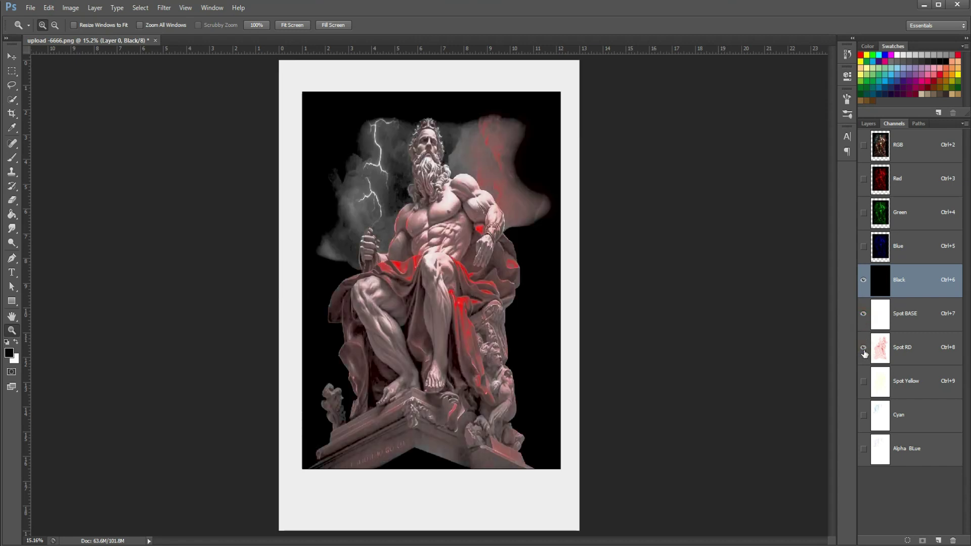
pyautogui.click(863, 348)
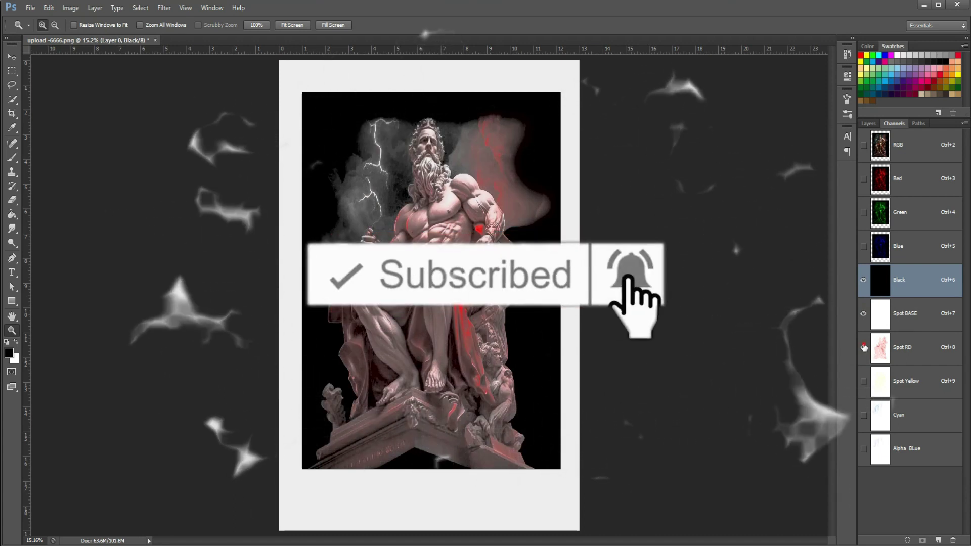
pyautogui.click(863, 347)
pyautogui.click(863, 381)
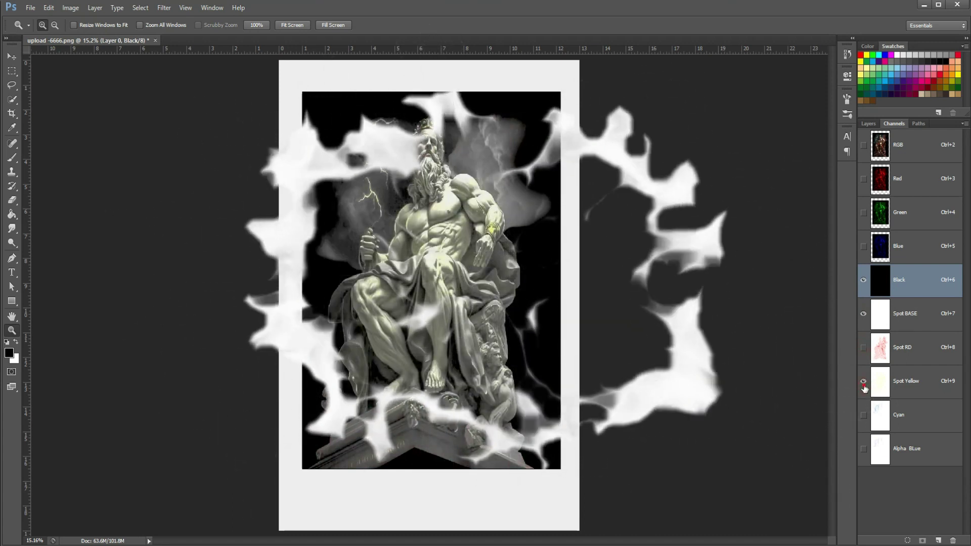
pyautogui.click(863, 381)
pyautogui.click(864, 415)
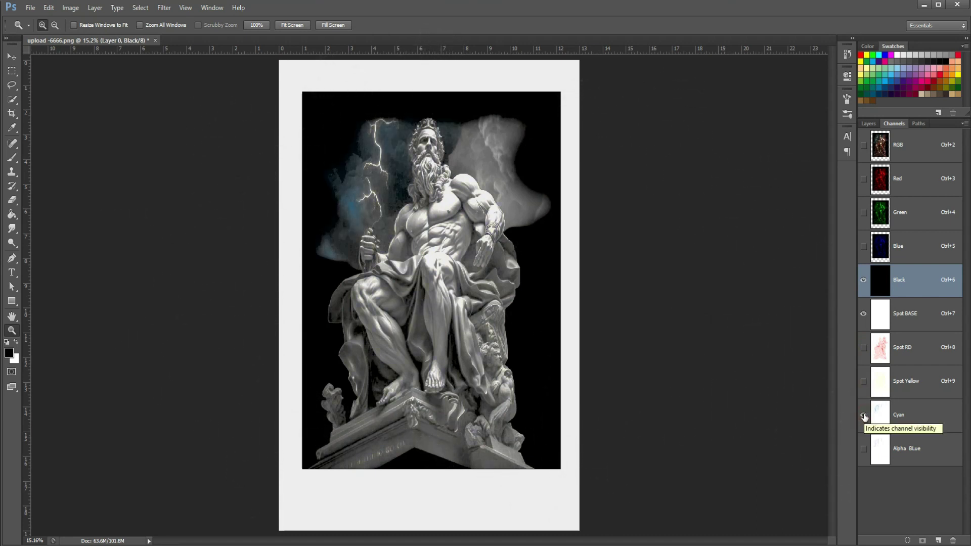
pyautogui.click(863, 415)
pyautogui.click(863, 449)
pyautogui.click(863, 449)
pyautogui.click(863, 452)
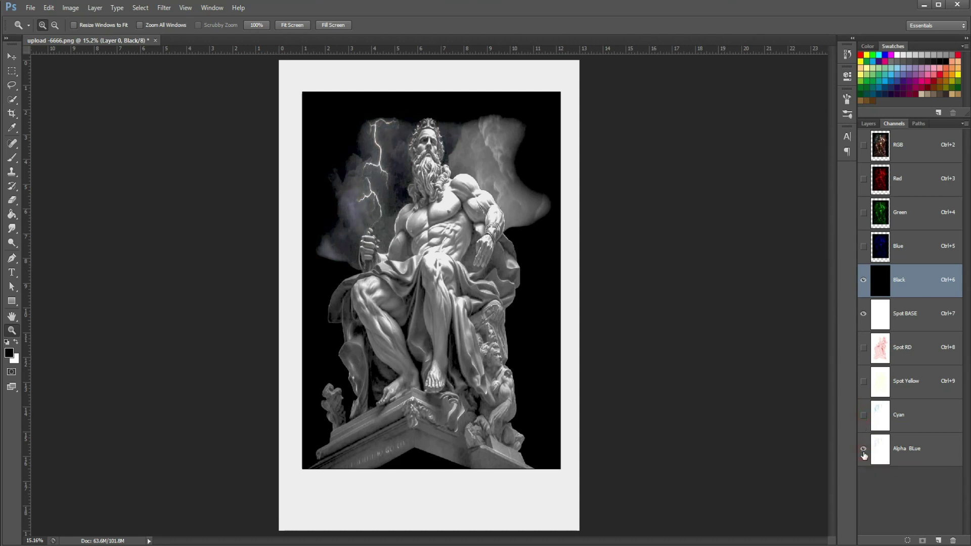
pyautogui.click(863, 449)
pyautogui.click(863, 347)
pyautogui.click(863, 383)
pyautogui.click(863, 415)
pyautogui.click(863, 449)
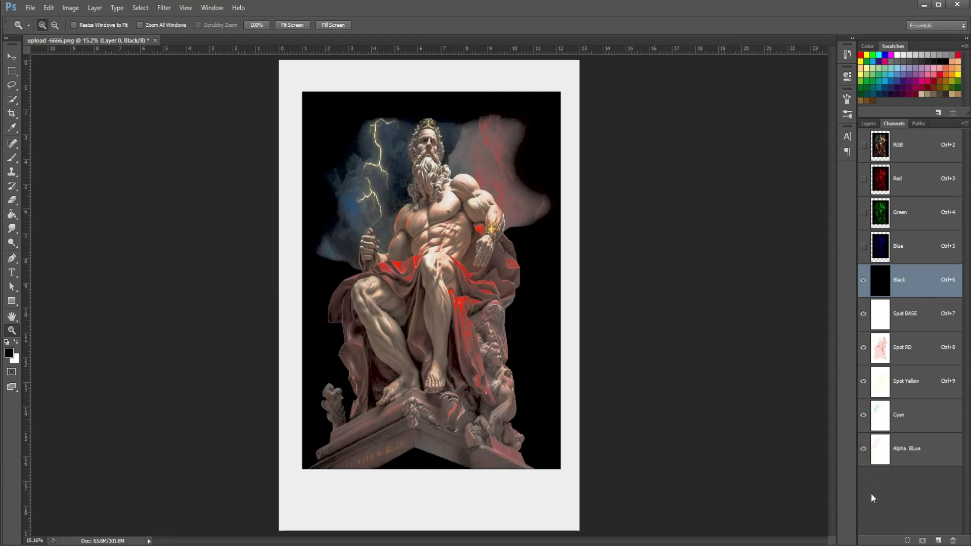